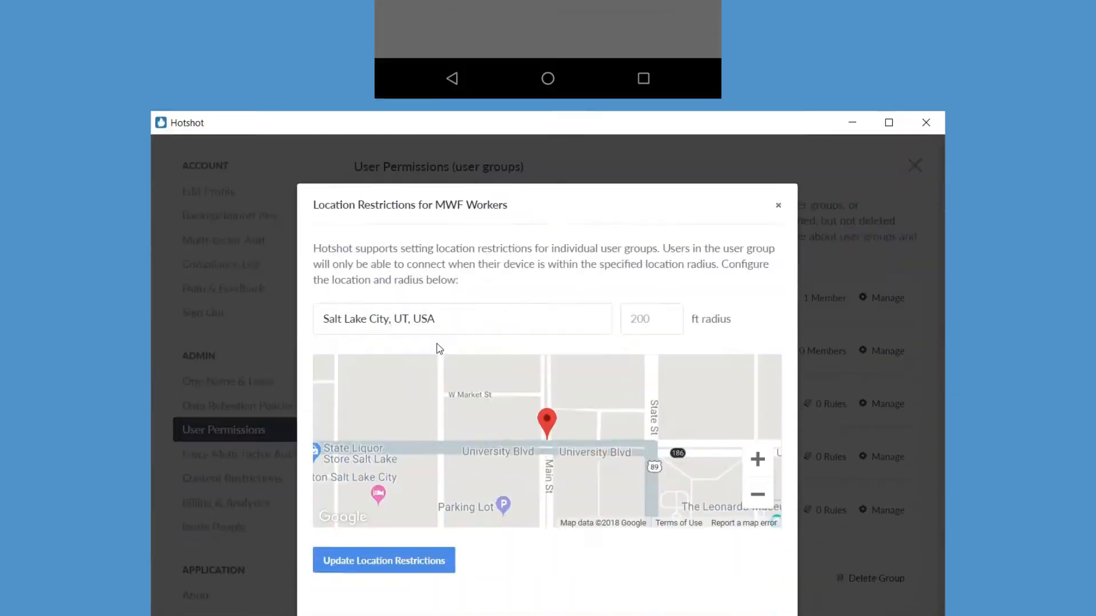
Set the MWF Workers location restriction radius around Salt Lake City to 1500 ft and save the group's restrictions.
type("1500")
key("Return")
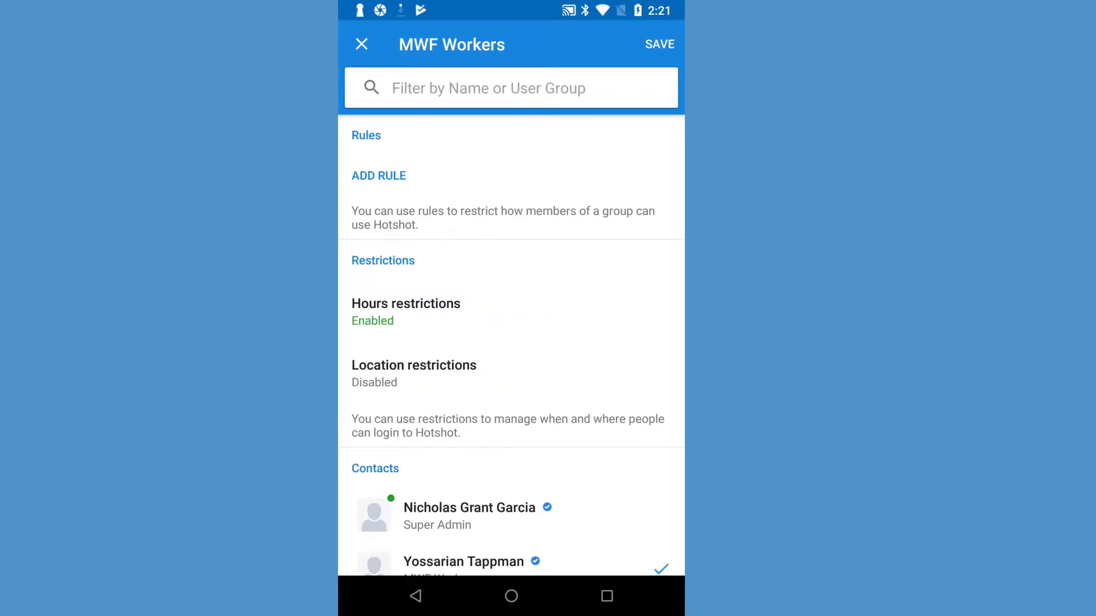
left_click(660, 44)
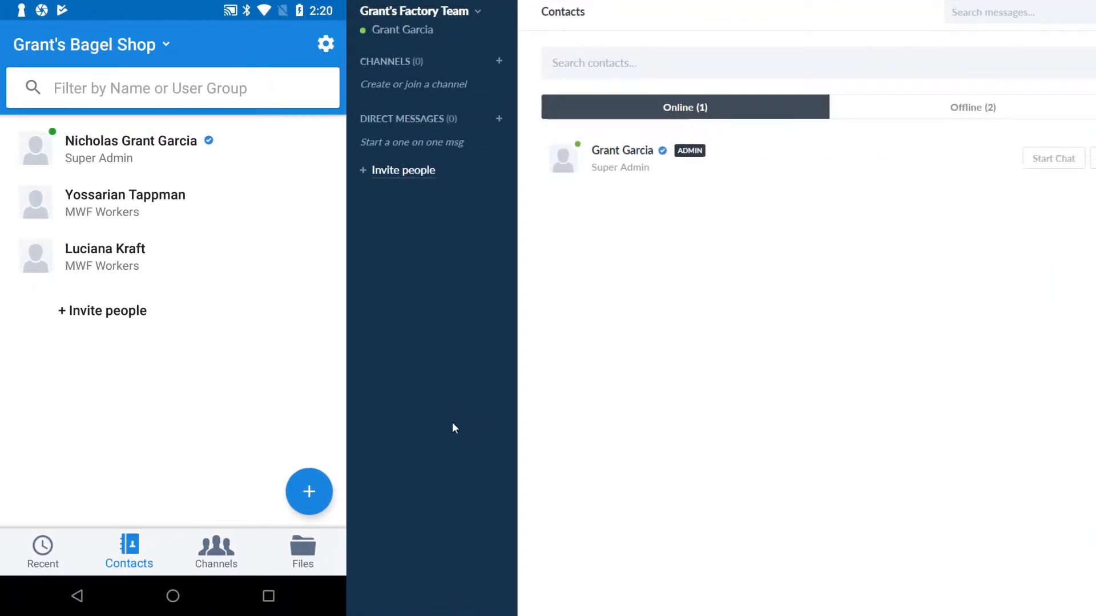
Open the organization's User Permissions settings in the desktop client.
left_click(463, 29)
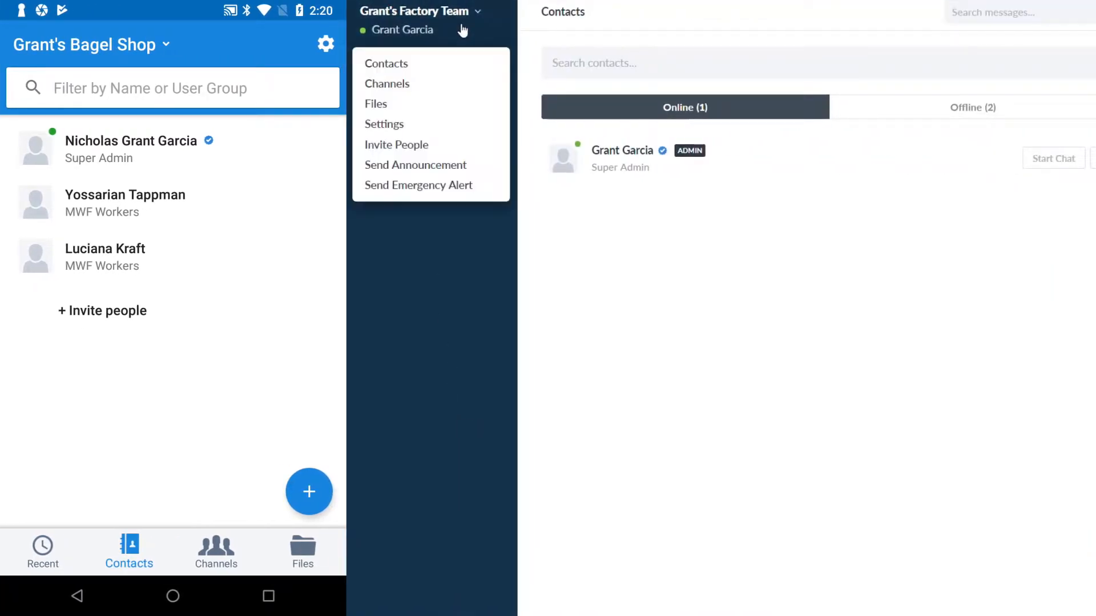
left_click(460, 129)
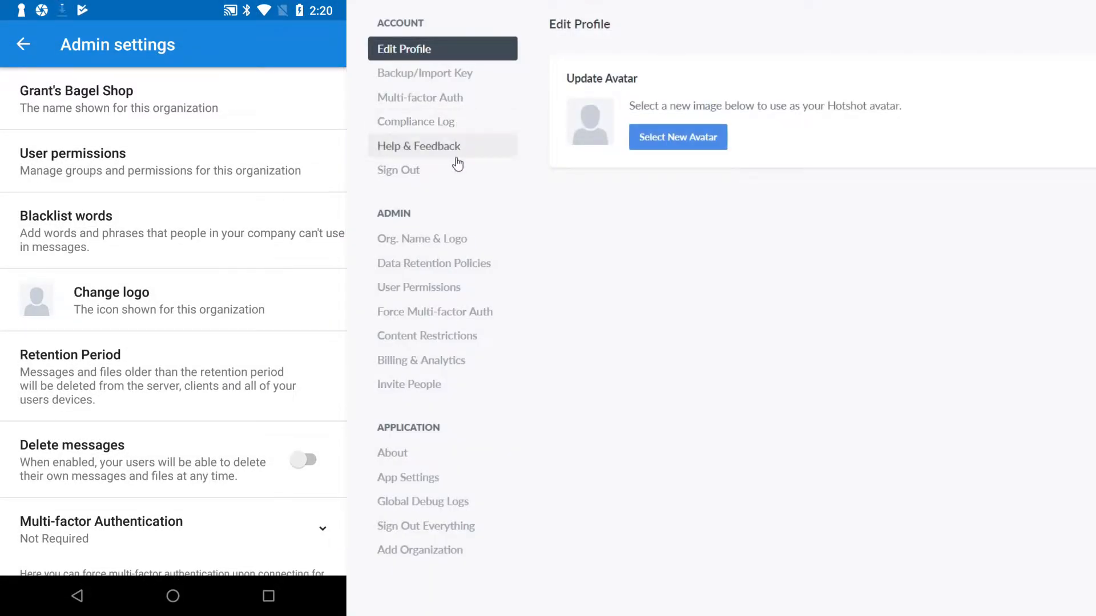
left_click(468, 293)
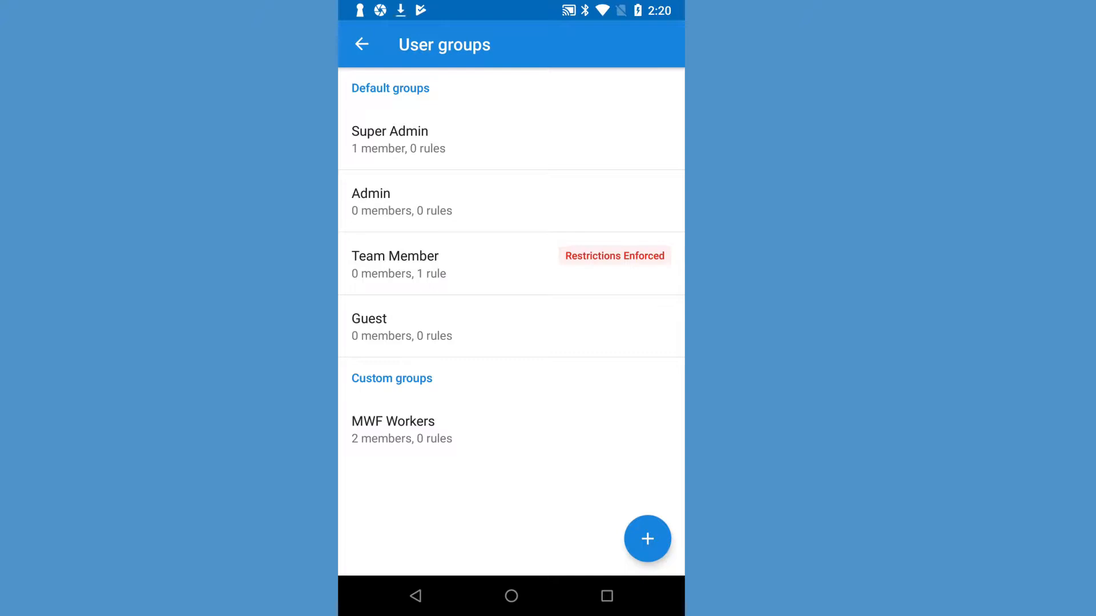
Open the MWF Workers group's hours restrictions on the phone, enable Monday, and open the same group's time restrictions in the desktop client.
left_click(401, 430)
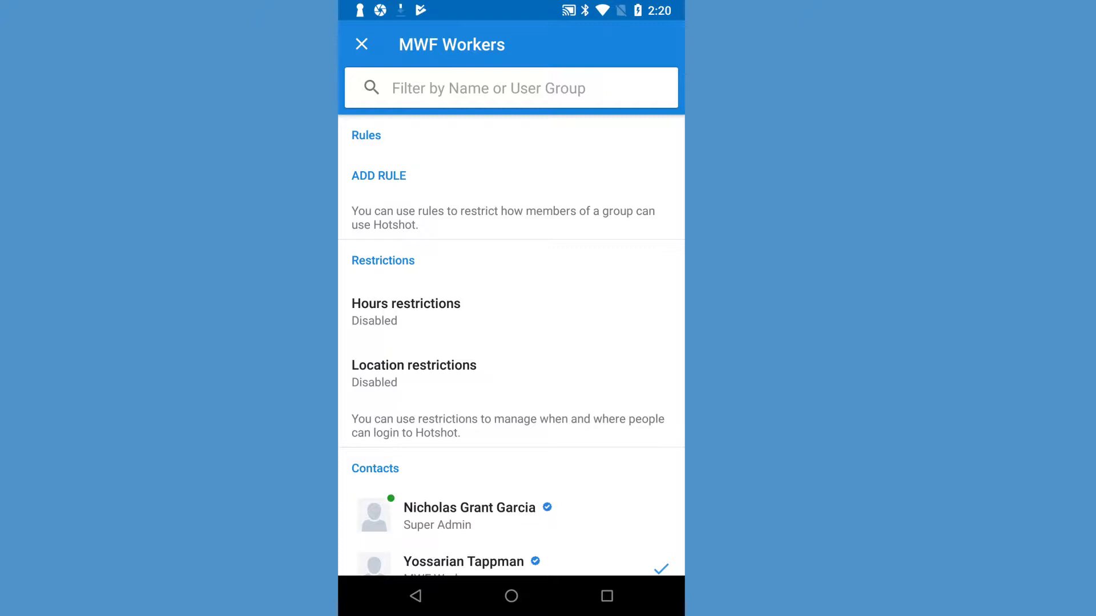
left_click(405, 312)
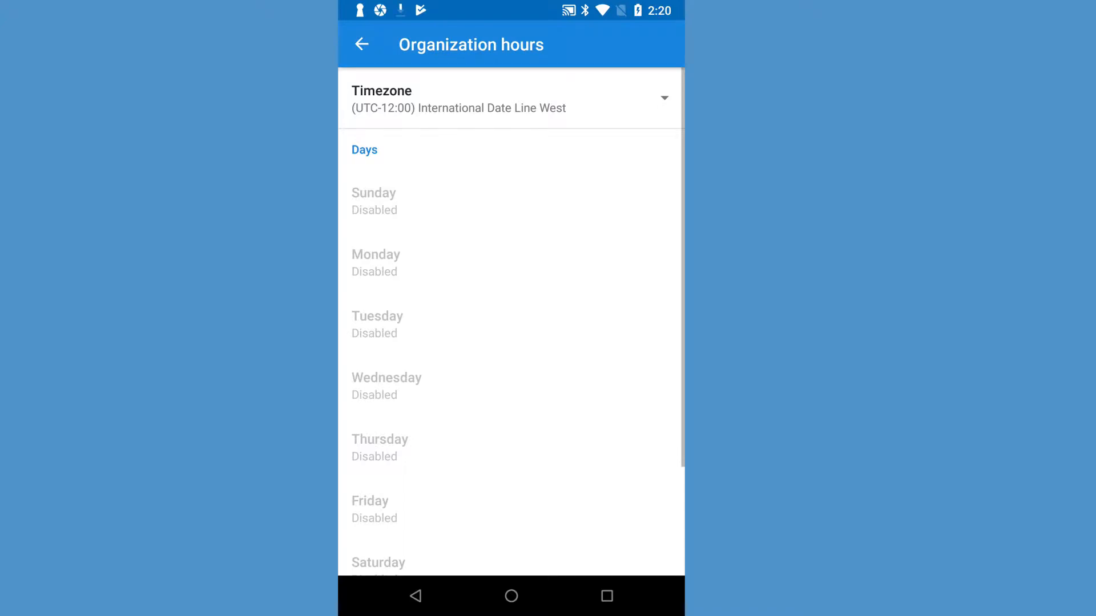
left_click(569, 278)
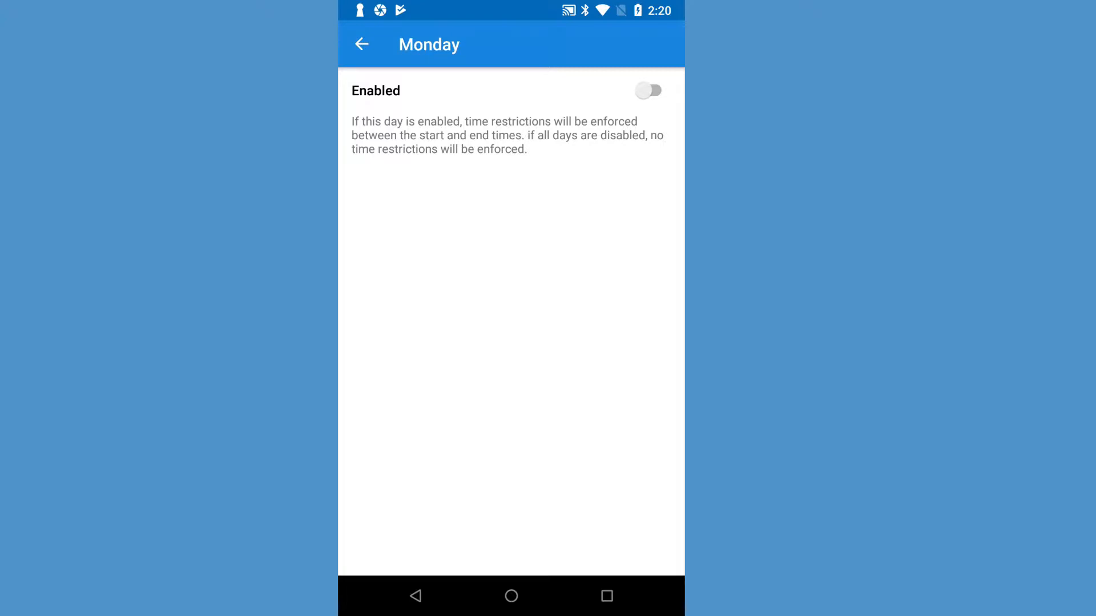
left_click(649, 91)
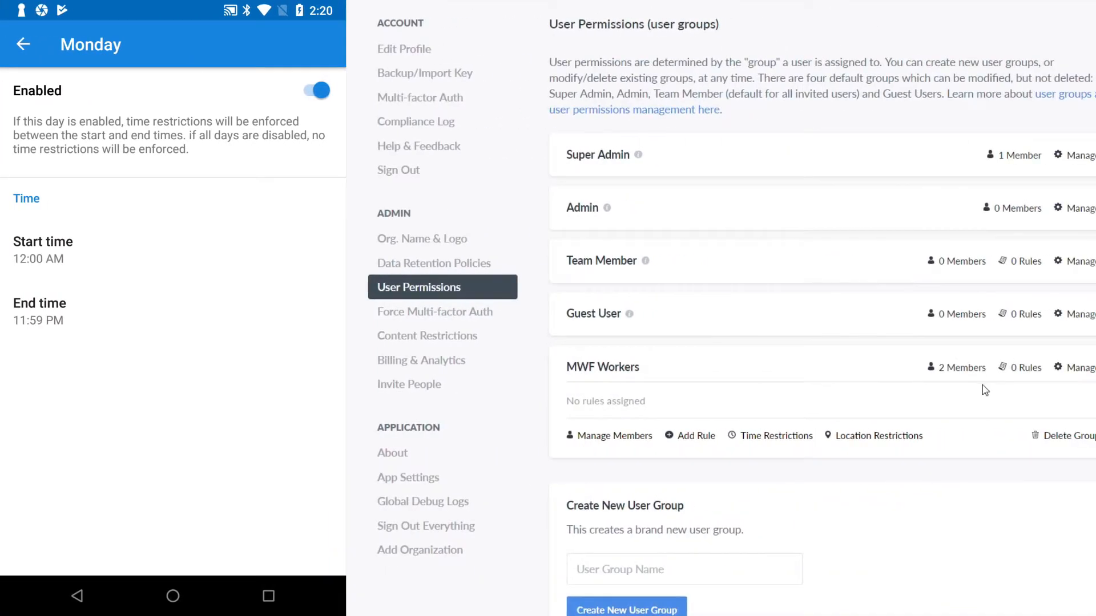
left_click(777, 437)
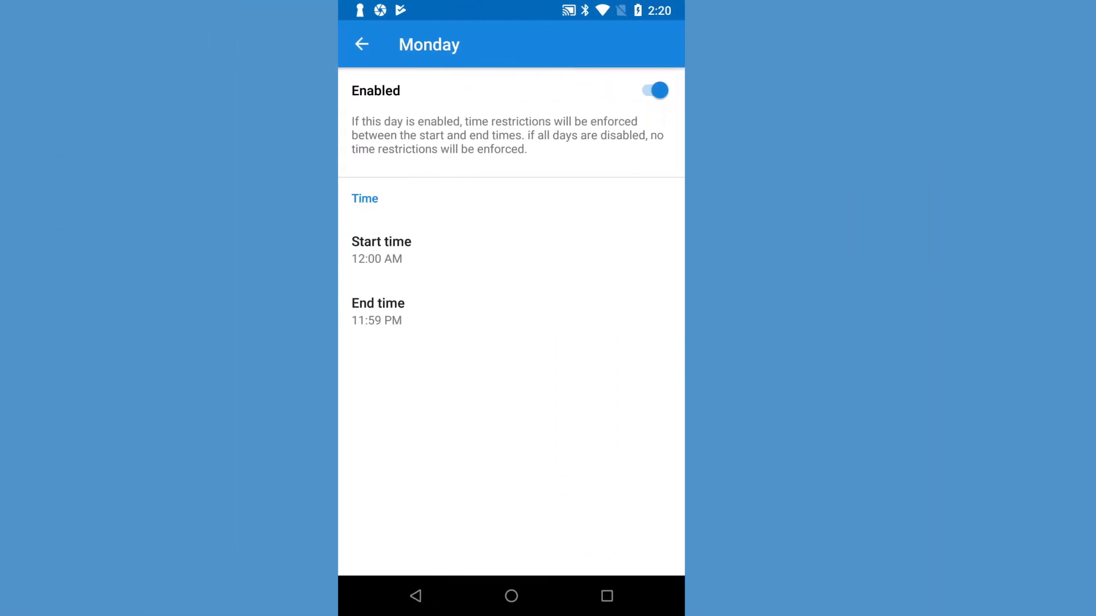
Set Monday's start time to 9:00 AM and end time to 5:00 PM in the phone app.
left_click(381, 250)
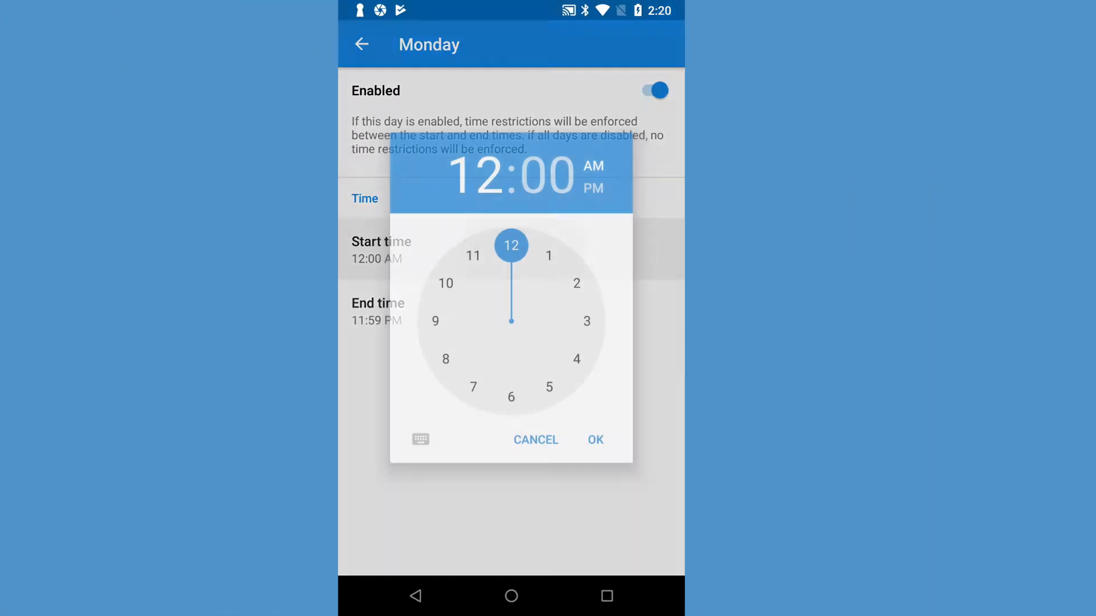
left_click(435, 321)
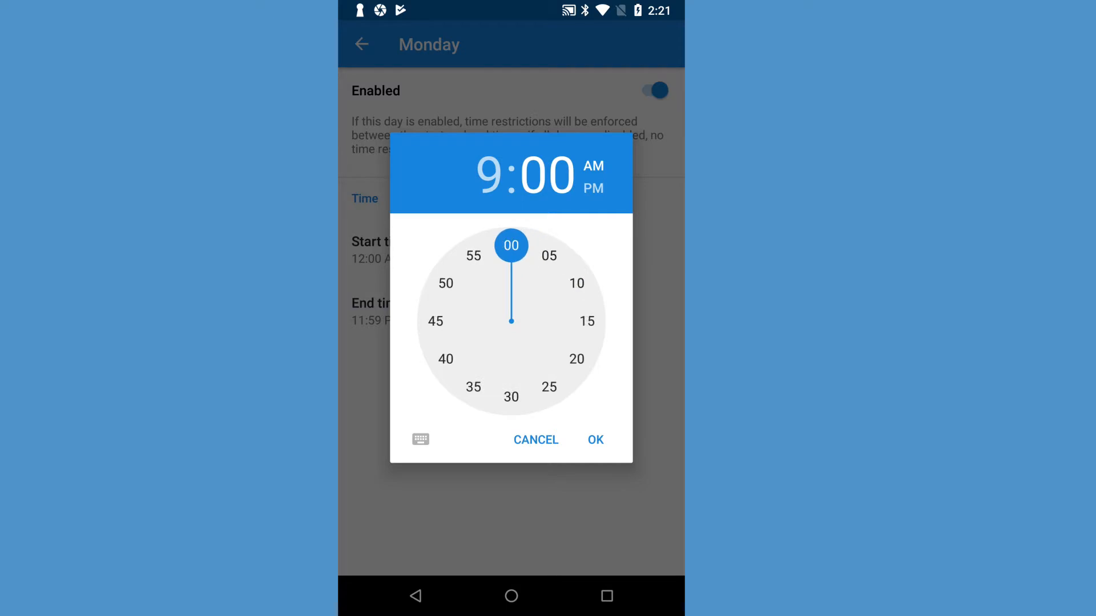
left_click(595, 440)
left_click(379, 311)
left_click(549, 387)
left_click(512, 246)
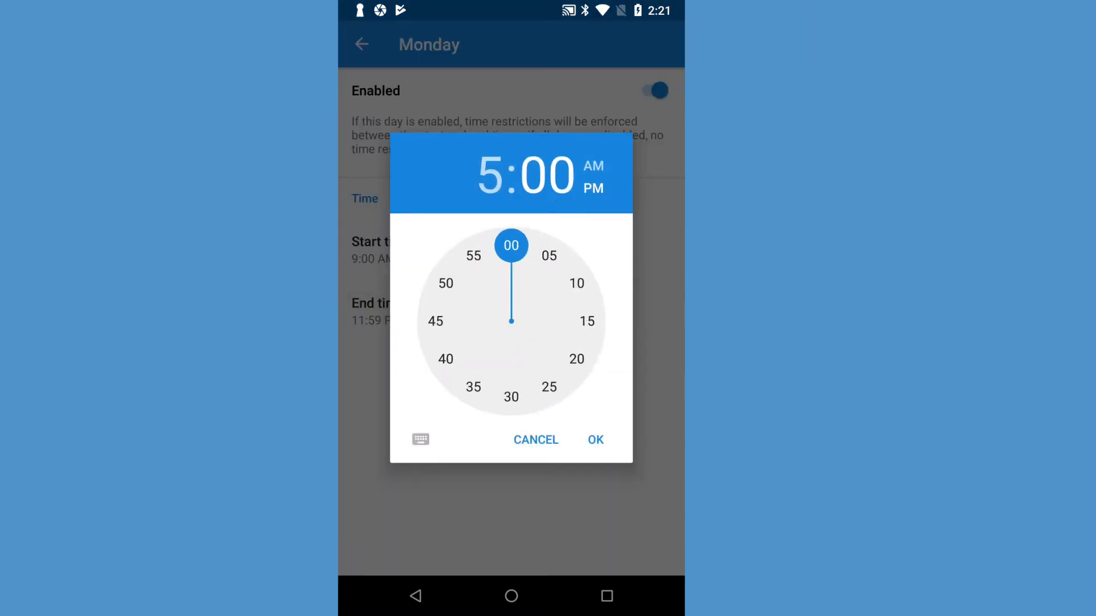
left_click(595, 440)
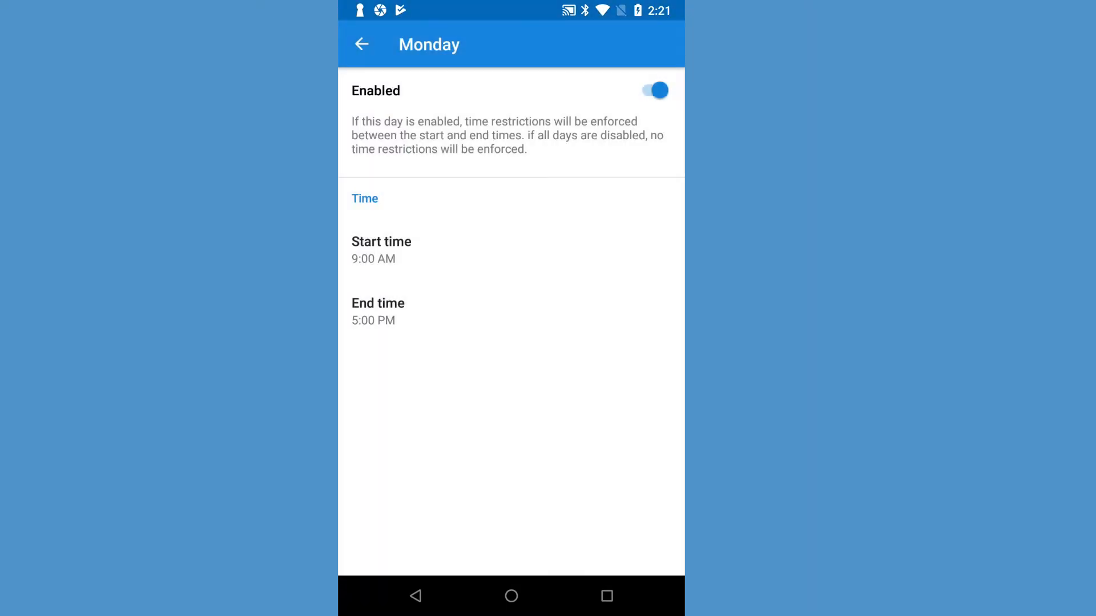
Return to the MWF Workers group and save its hours restrictions.
left_click(361, 44)
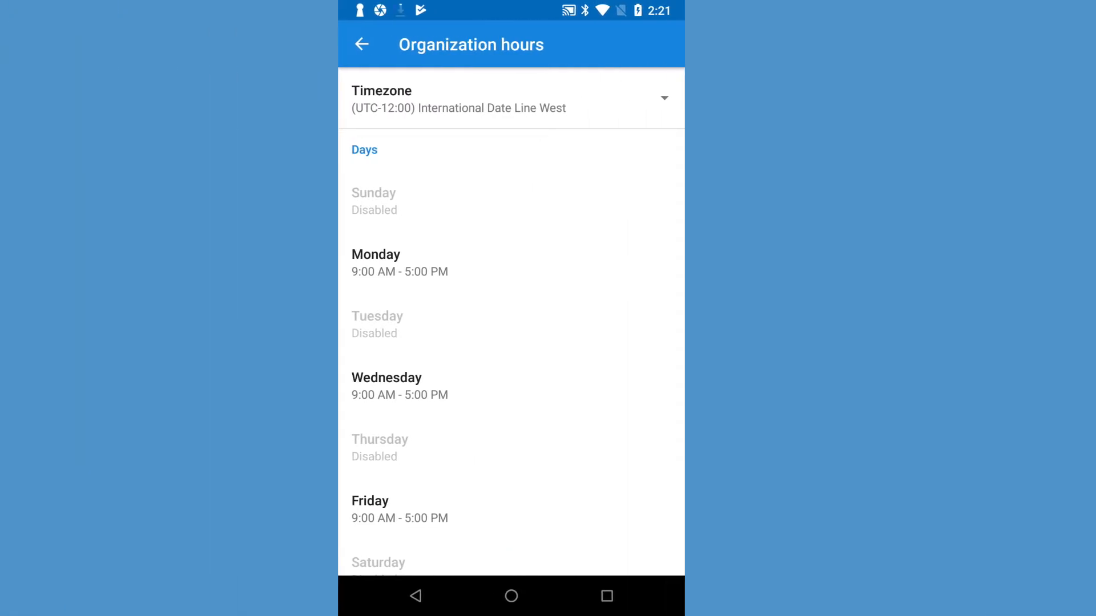
left_click(362, 44)
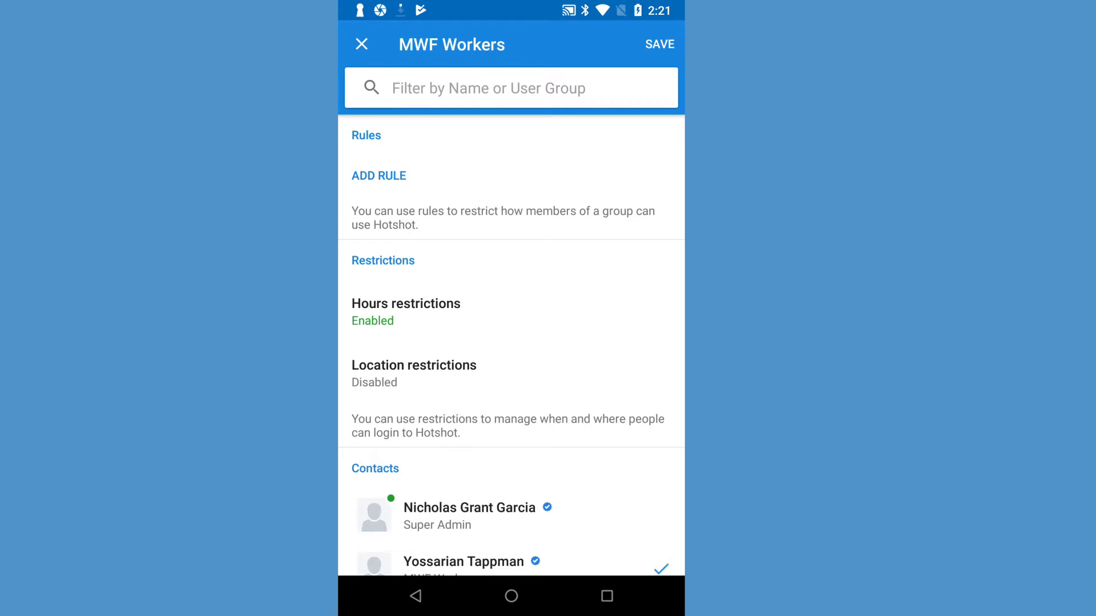
left_click(660, 44)
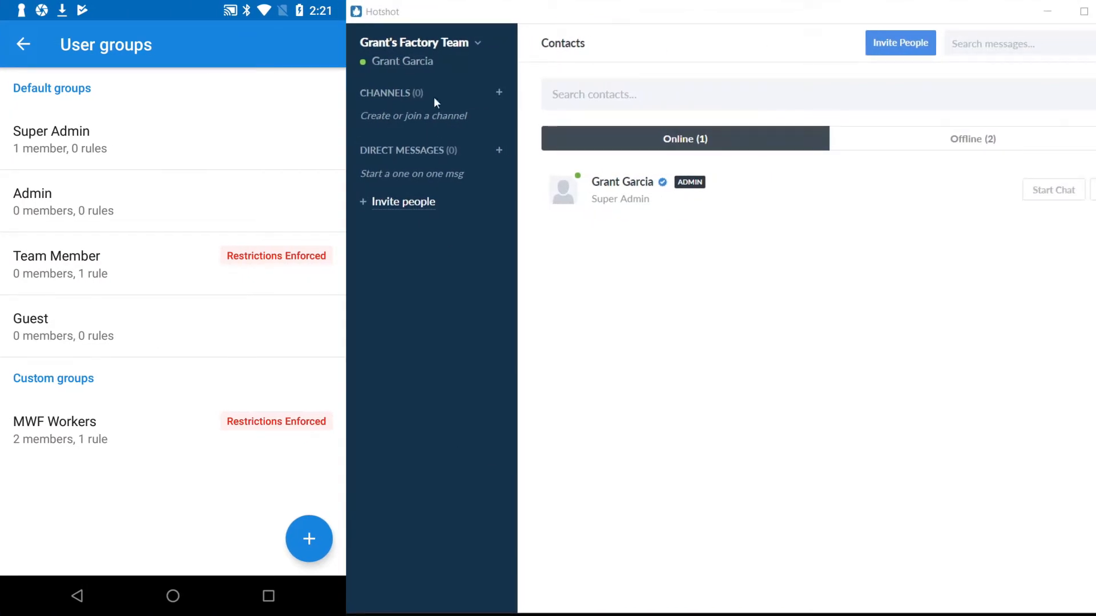
Open the location restrictions of the MWF Workers group from the desktop client's User Permissions settings.
left_click(460, 54)
left_click(445, 155)
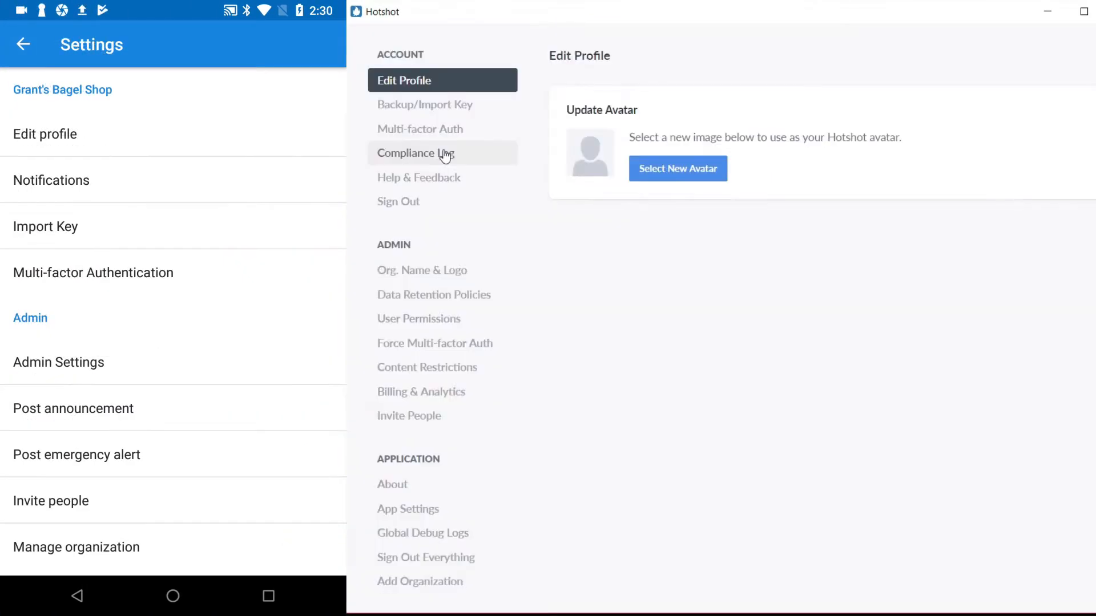
left_click(456, 321)
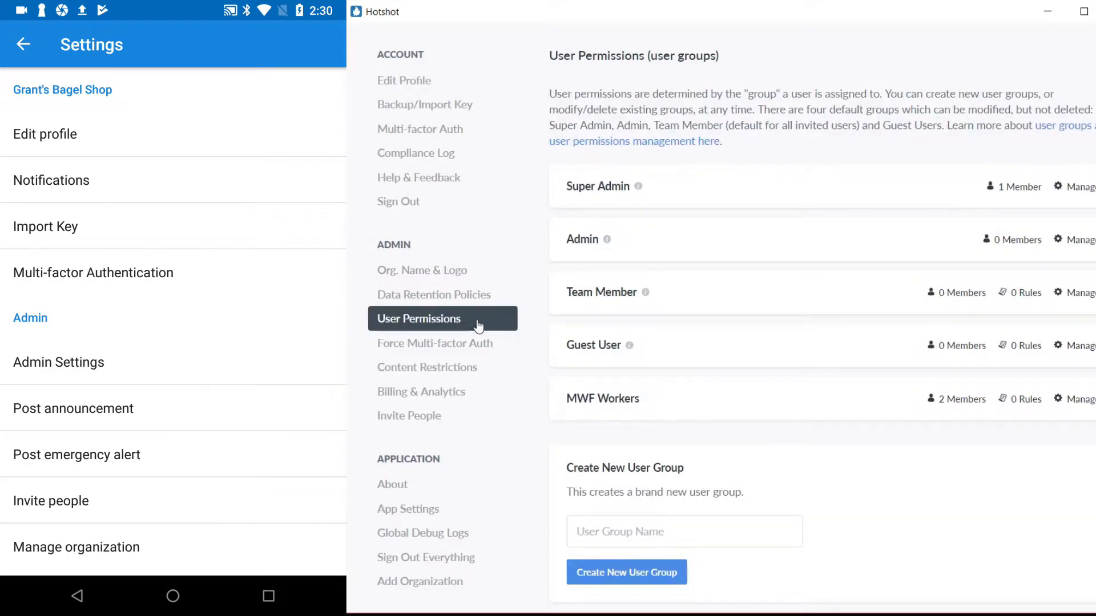
left_click(1090, 400)
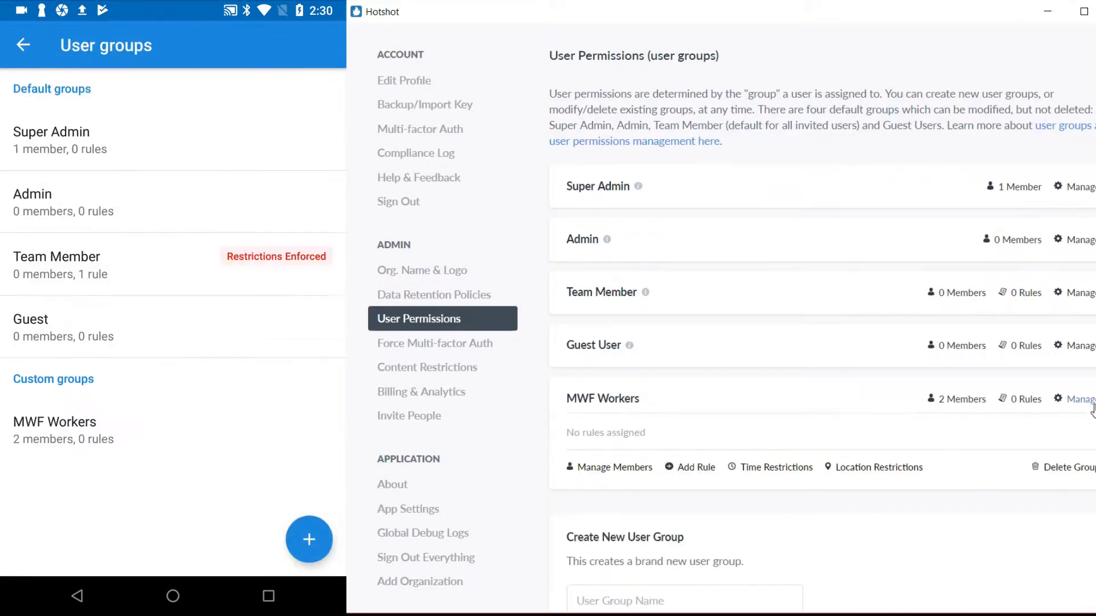
left_click(881, 473)
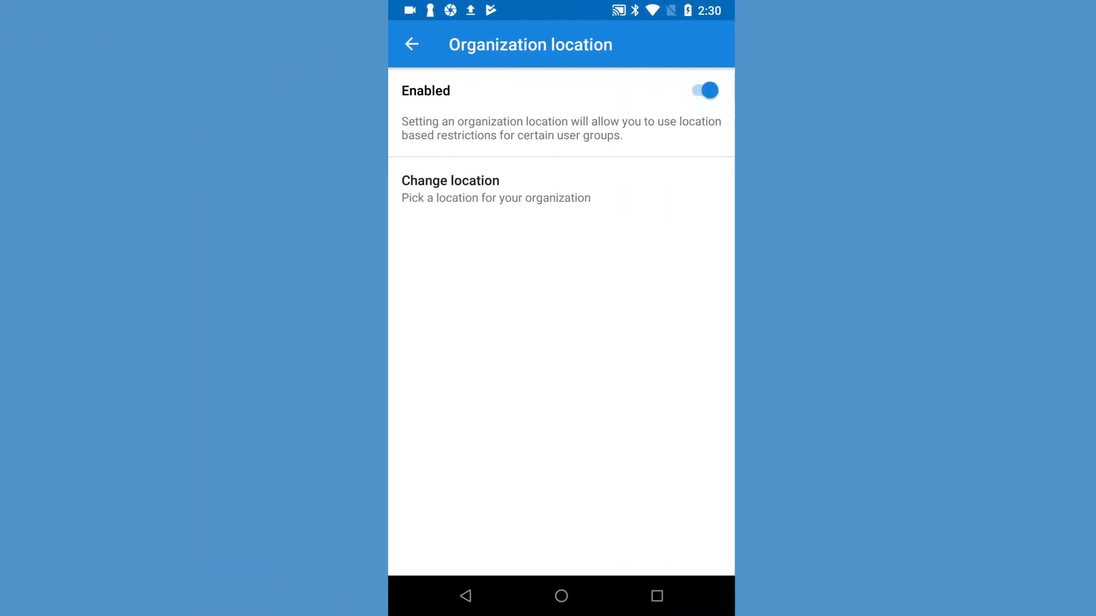
Choose "salt lake City" as the restriction location in the phone app and open its distance for editing.
left_click(561, 189)
left_click(561, 88)
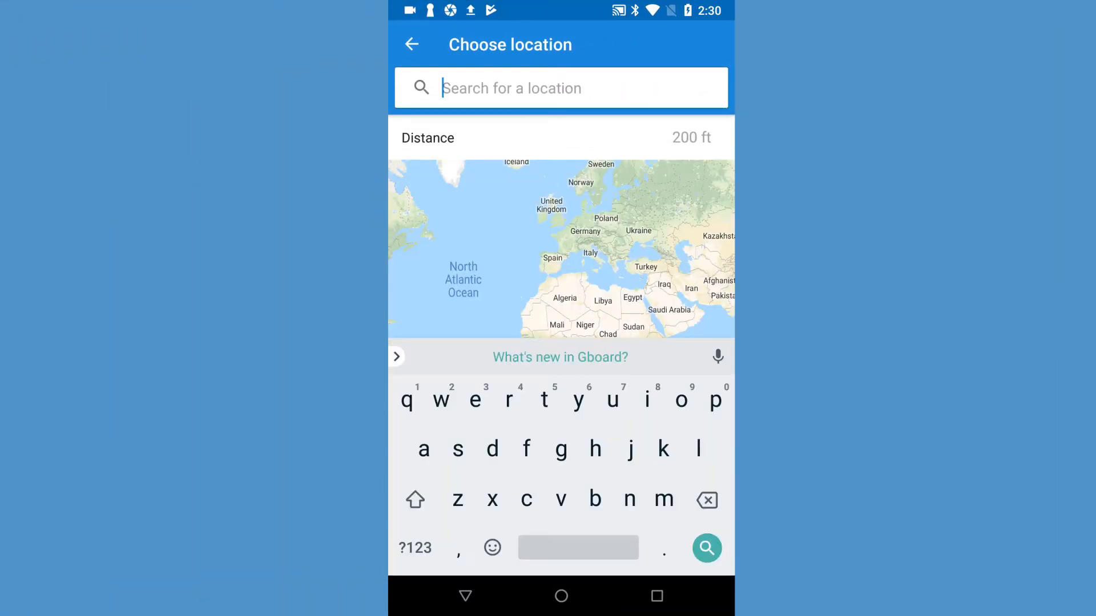
type("salt l")
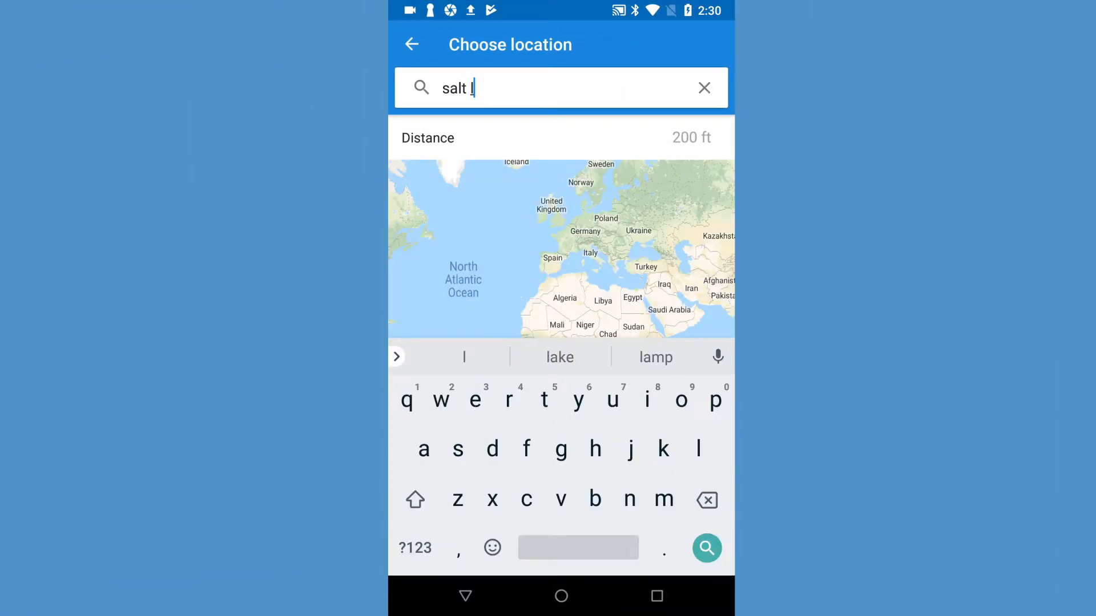
type("ake")
left_click(560, 357)
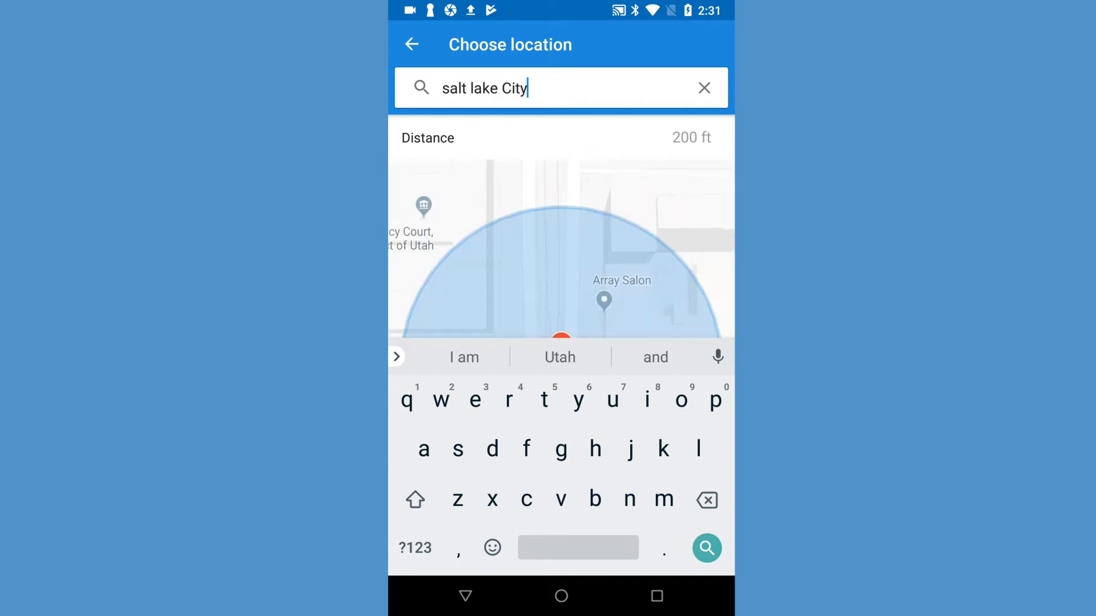
left_click(692, 138)
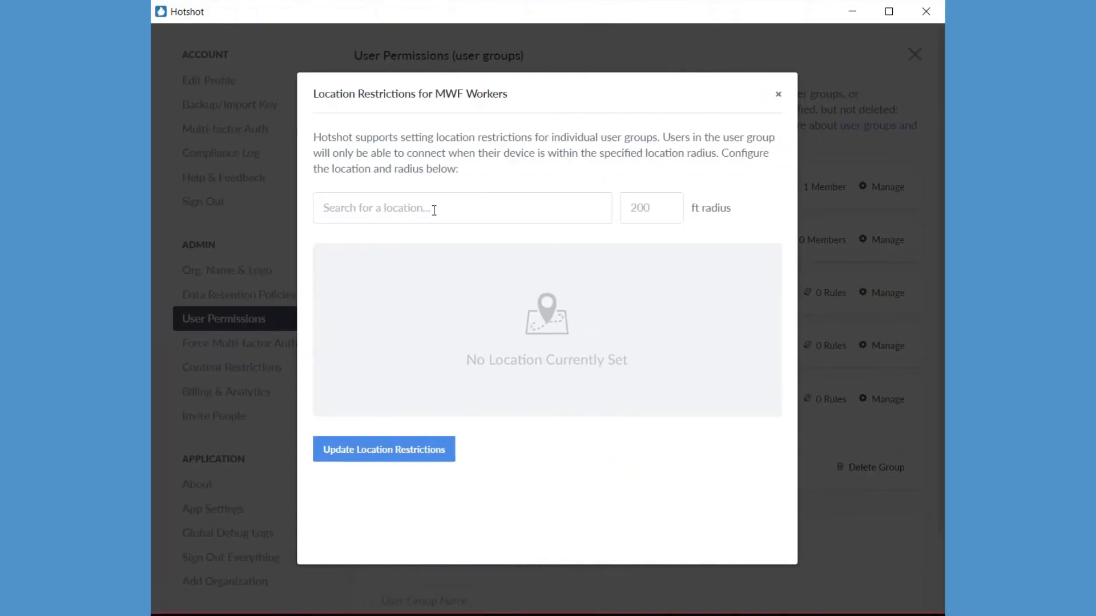
Restrict MWF Workers to Salt Lake City, UT, USA with a 1500 ft radius in the desktop client and update the restrictions.
left_click(435, 209)
type("Salt La")
left_click(437, 233)
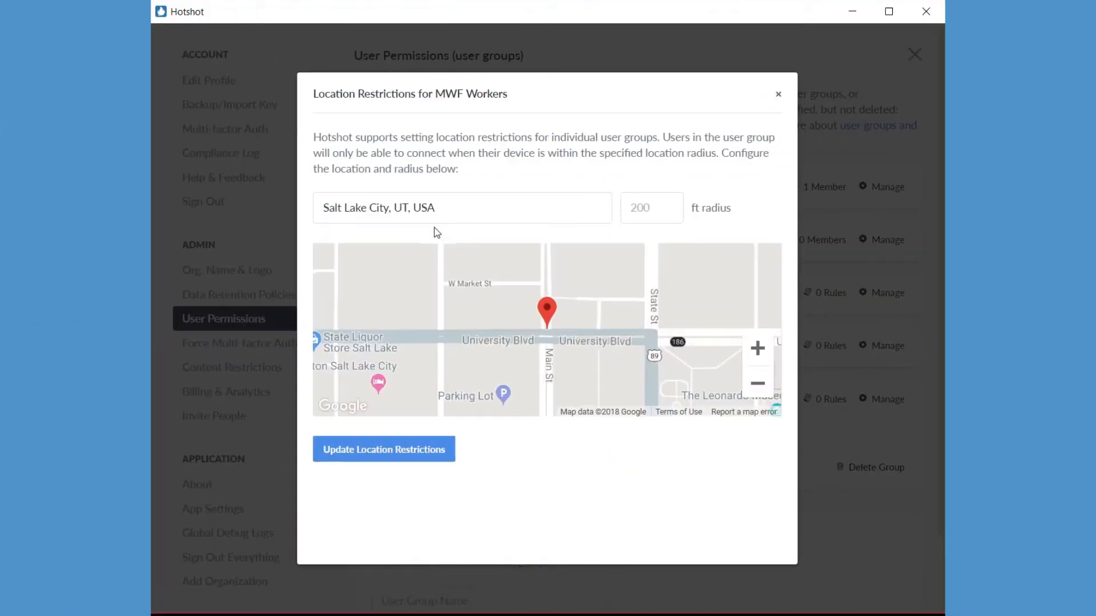
left_click(648, 208)
type("1500")
left_click(403, 457)
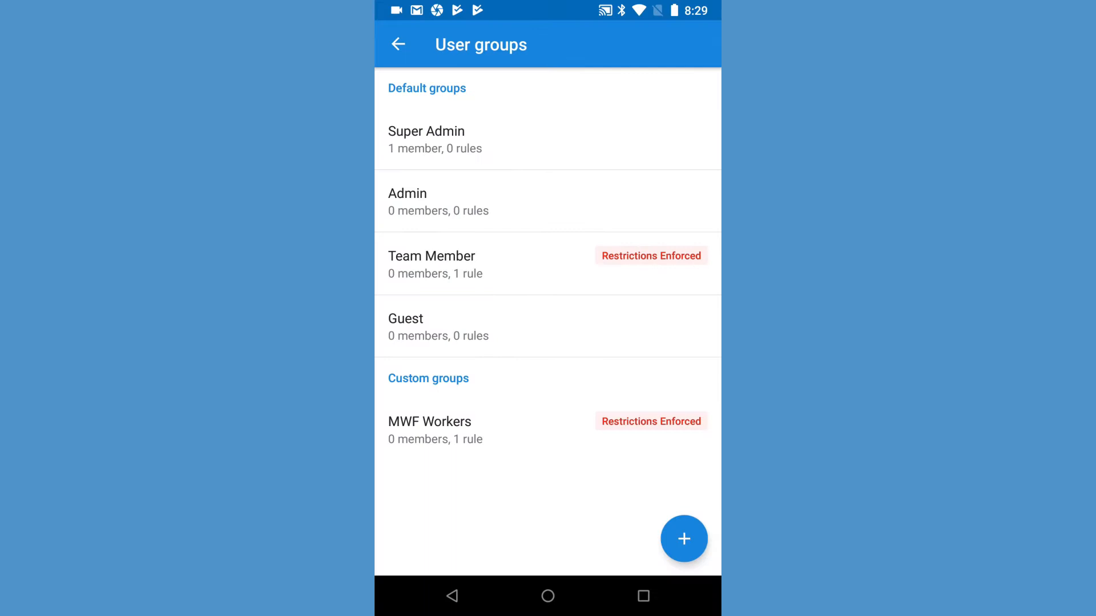
Create a custom user group named Store 321 in the phone app and open it.
left_click(685, 536)
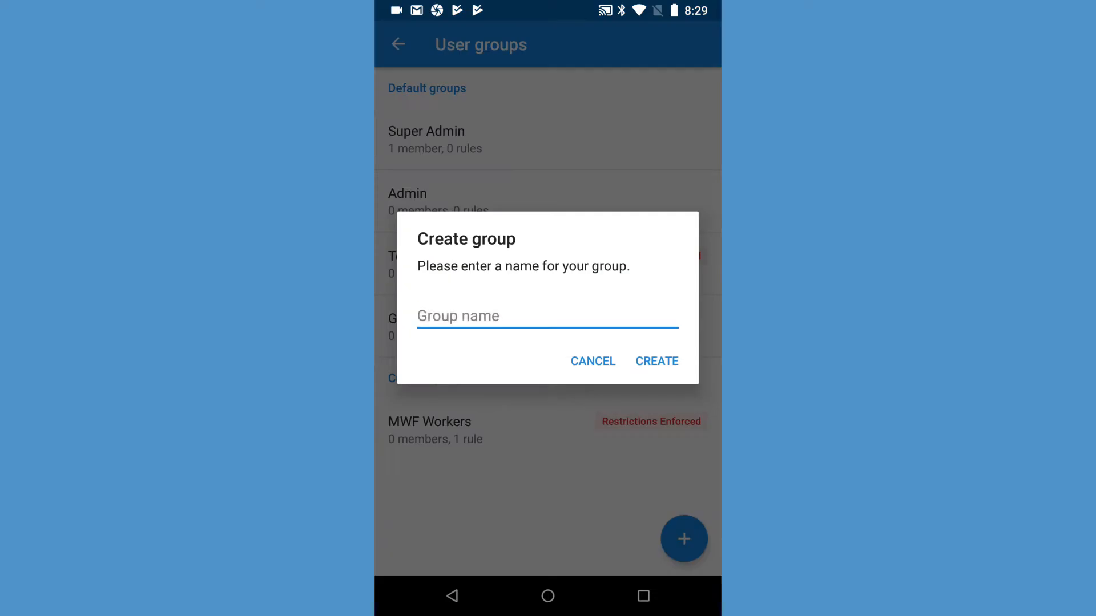
type("Store 321")
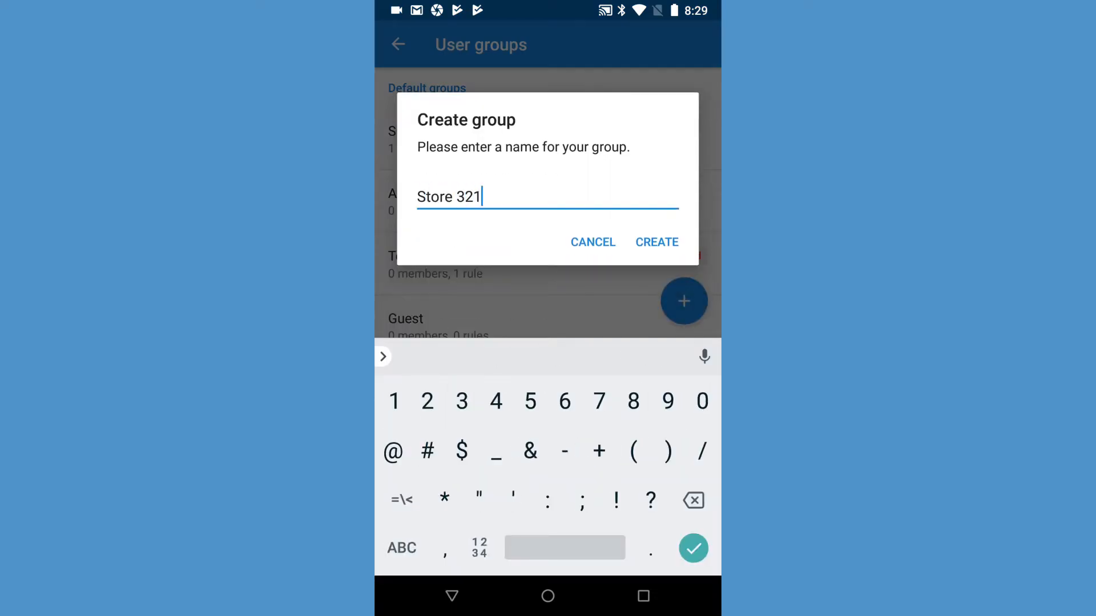
key("Return")
left_click(526, 490)
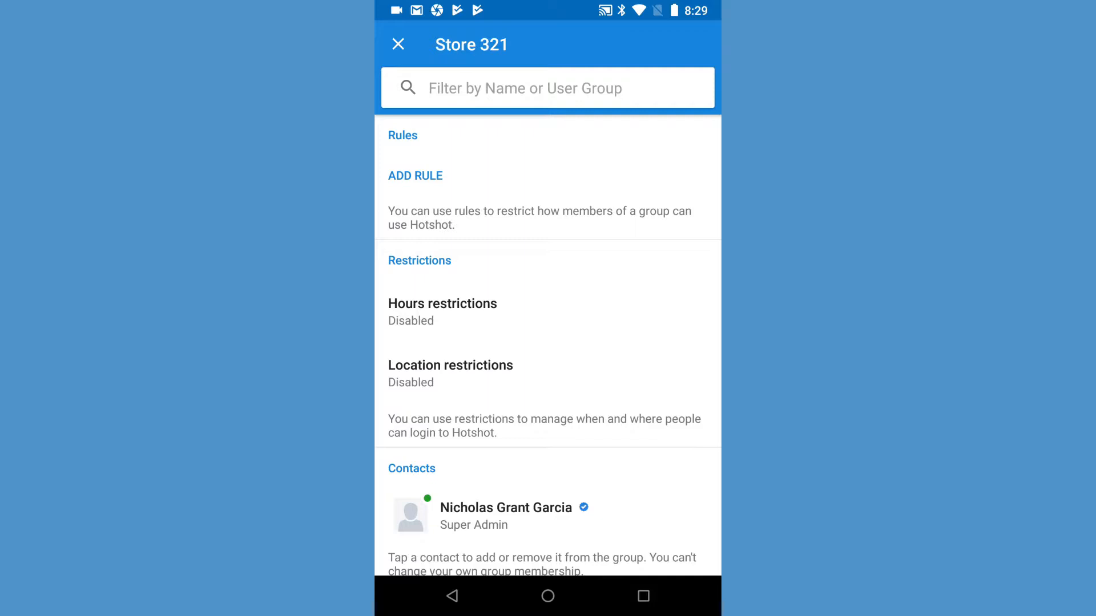
Enable the Store 321 group's location restriction and set the distance around Salt Lake City to 1500 ft.
left_click(451, 374)
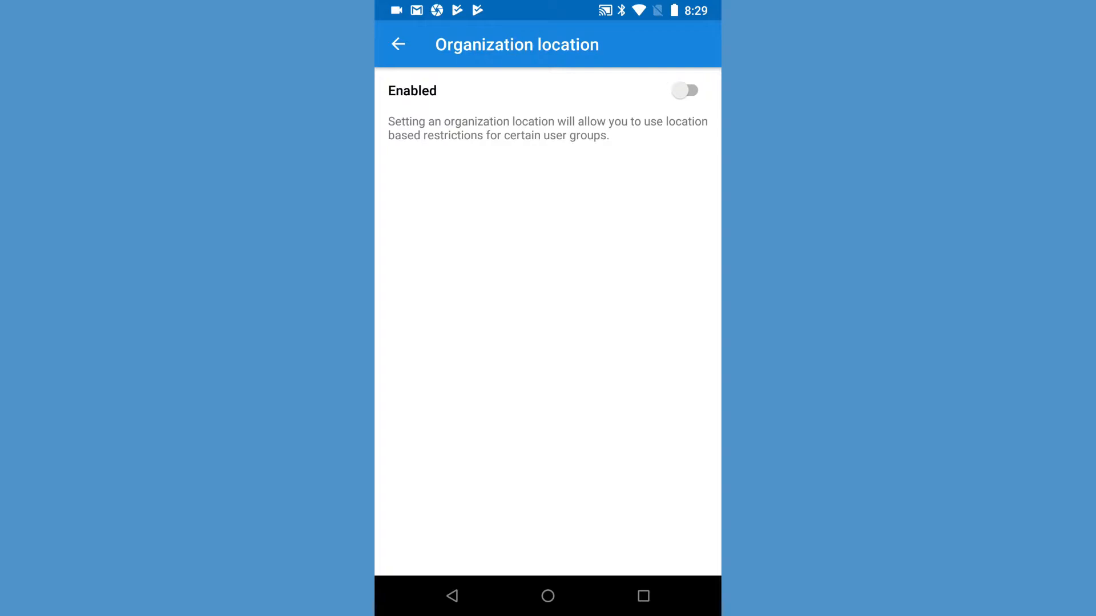
left_click(687, 90)
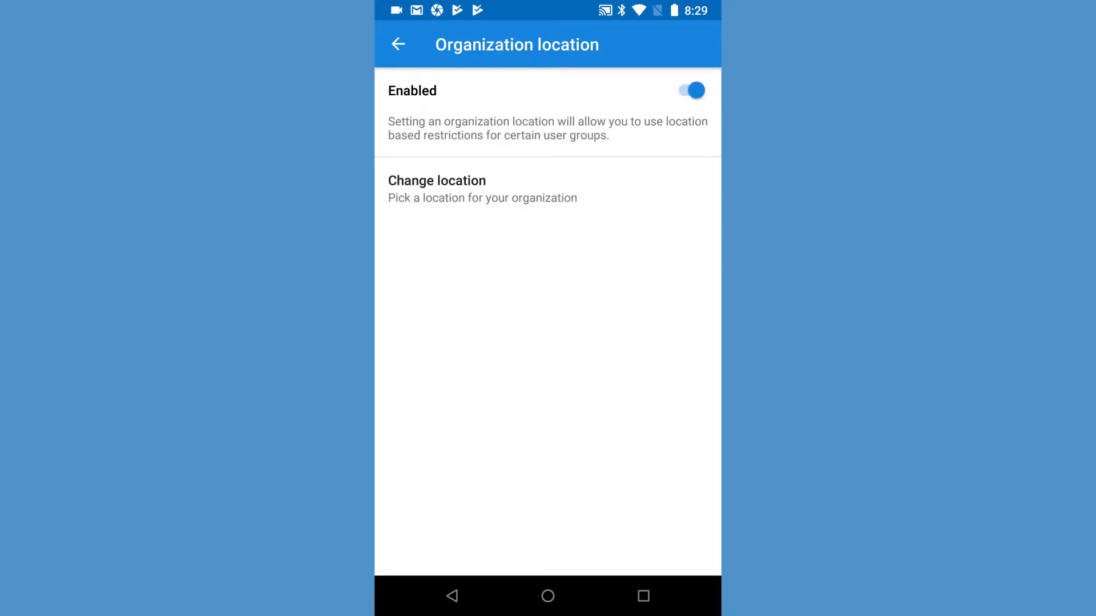
left_click(454, 192)
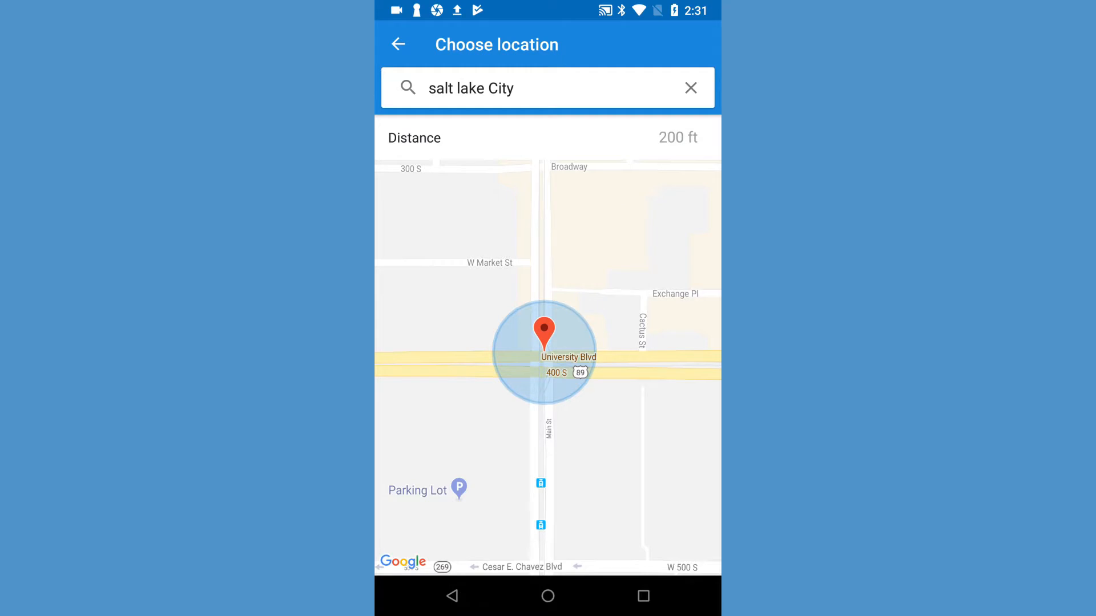
left_click(678, 138)
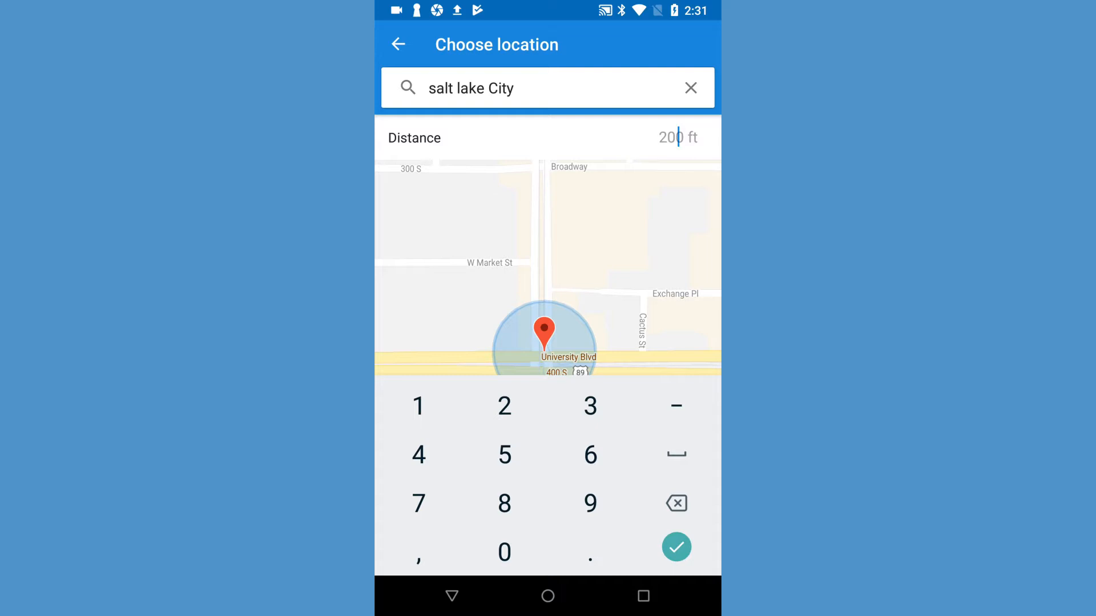
type("1500")
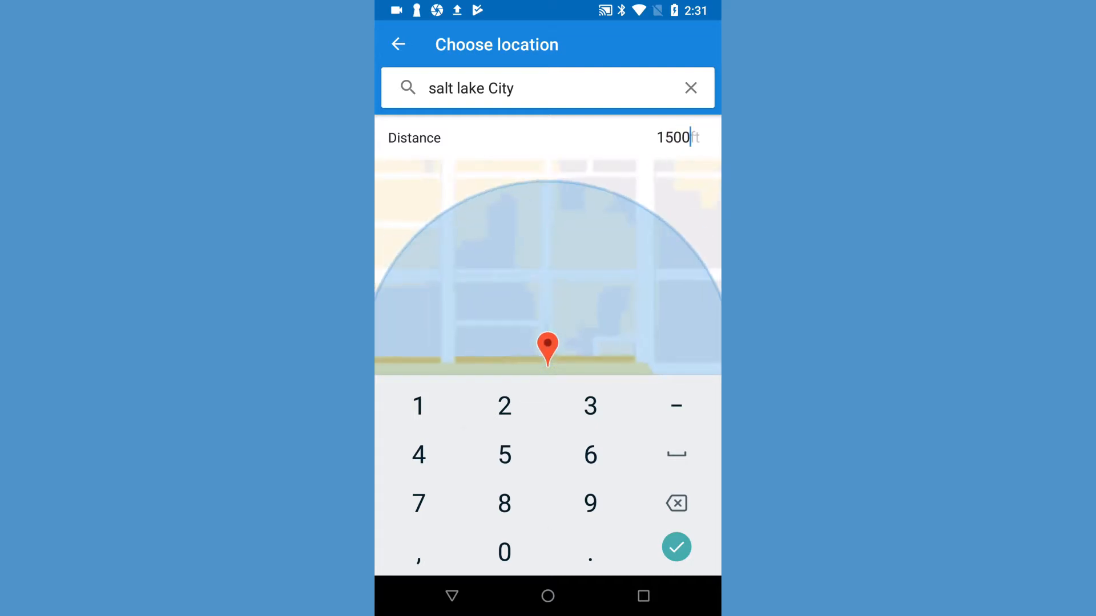
Confirm the 1500 ft distance around Salt Lake City and save the MWF Workers group with its location restriction.
left_click(676, 548)
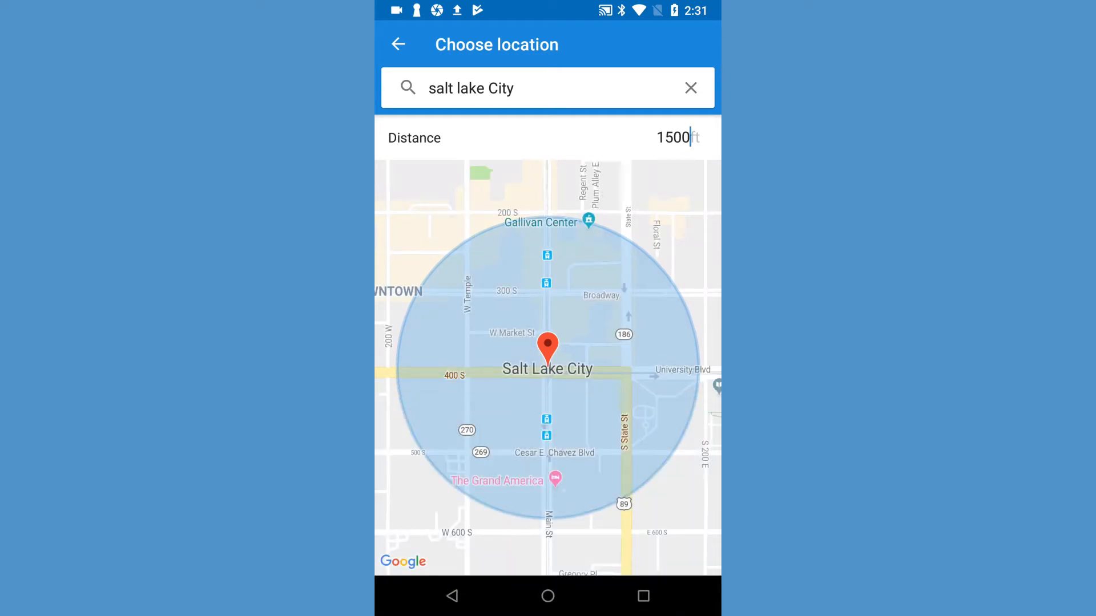
left_click(398, 44)
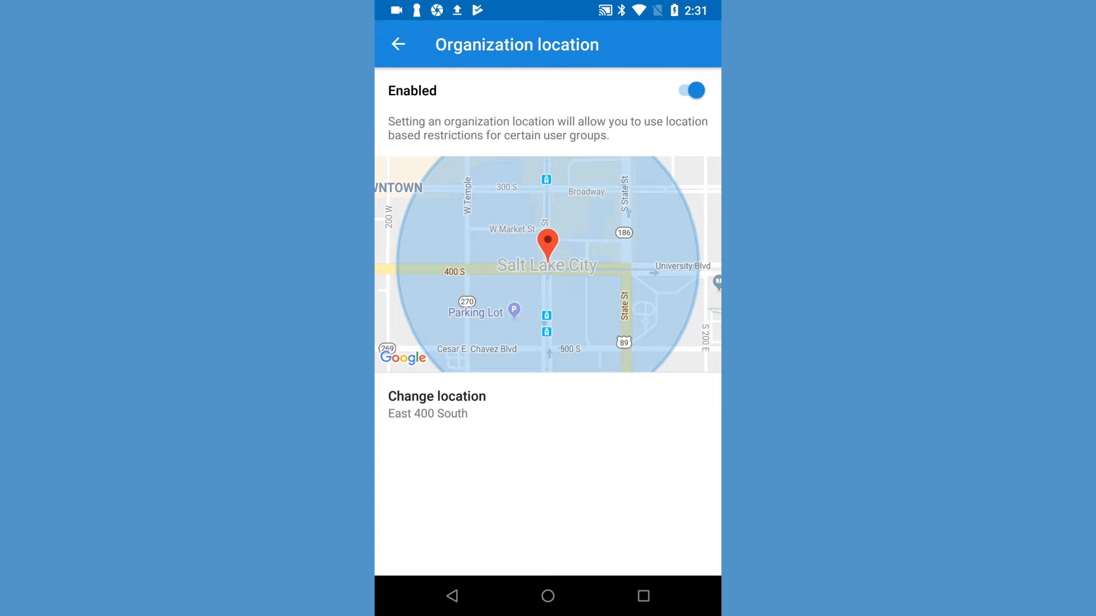
left_click(397, 44)
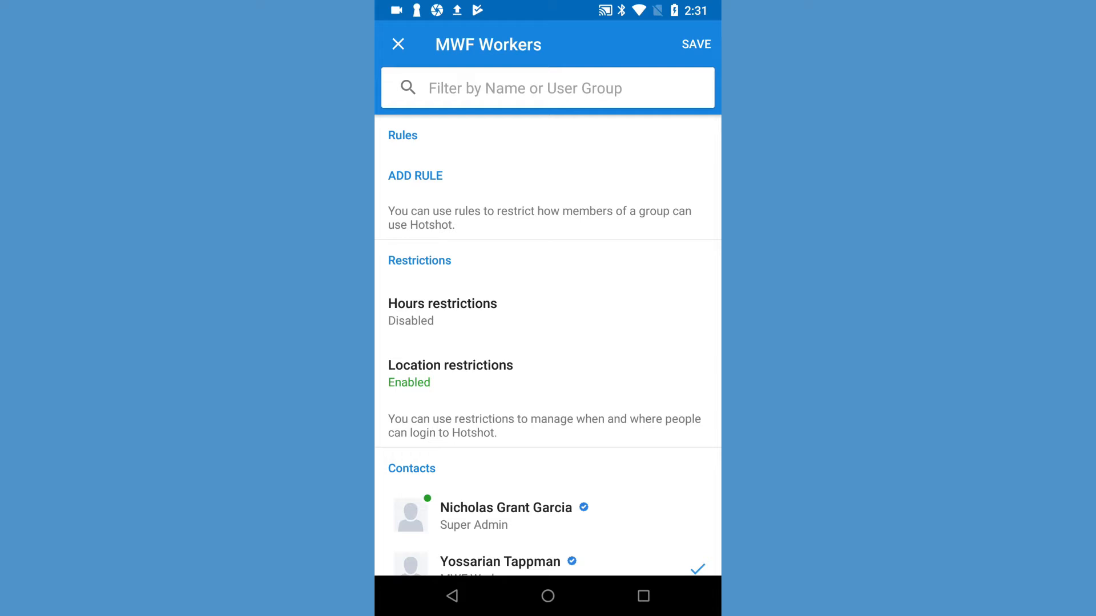
left_click(696, 44)
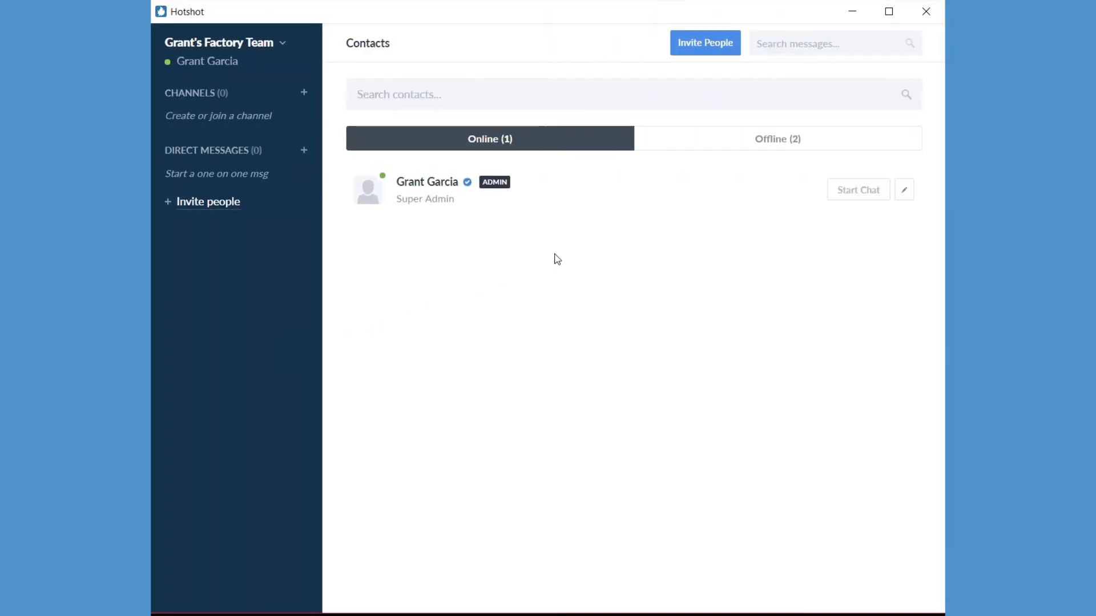
Switch to the Hotshot desktop client and permanently remove and remote wipe the first offline contact in MWF Workers.
left_click(723, 147)
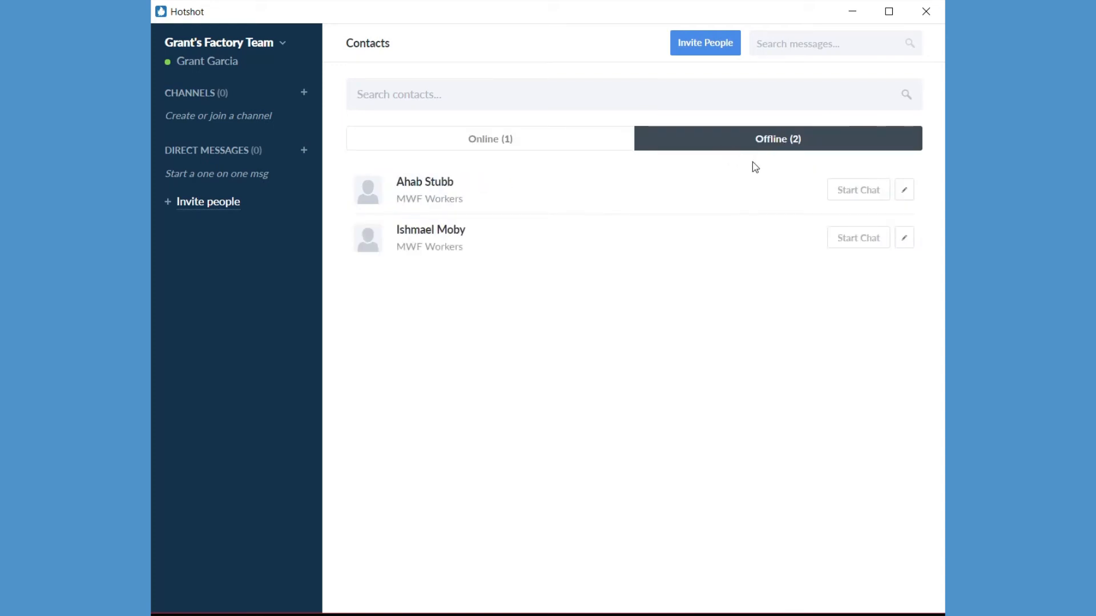
left_click(910, 196)
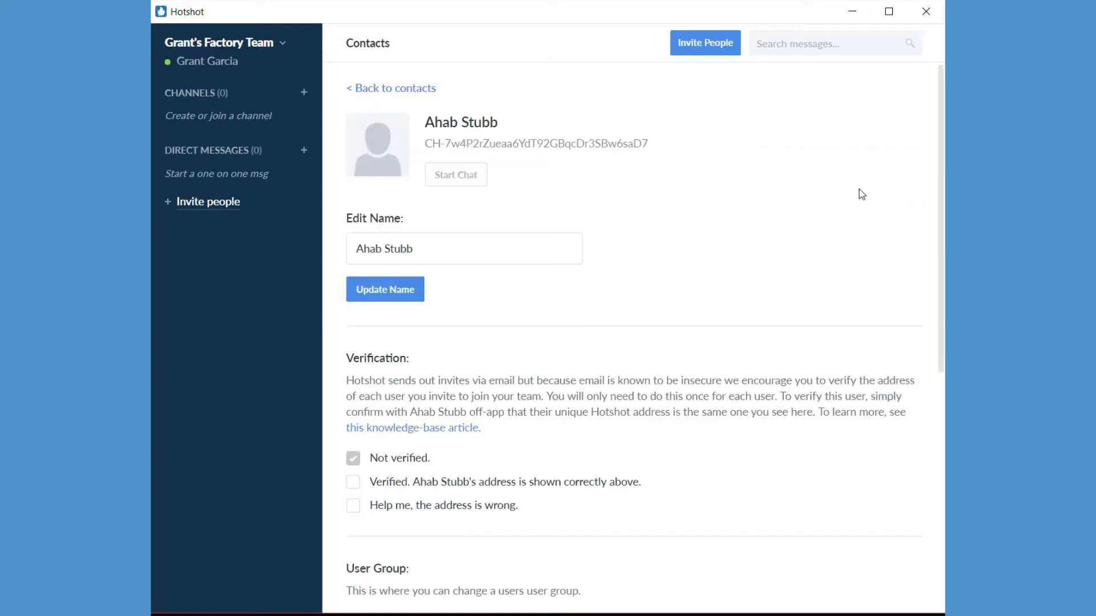
scroll(631, 246, "down", 1)
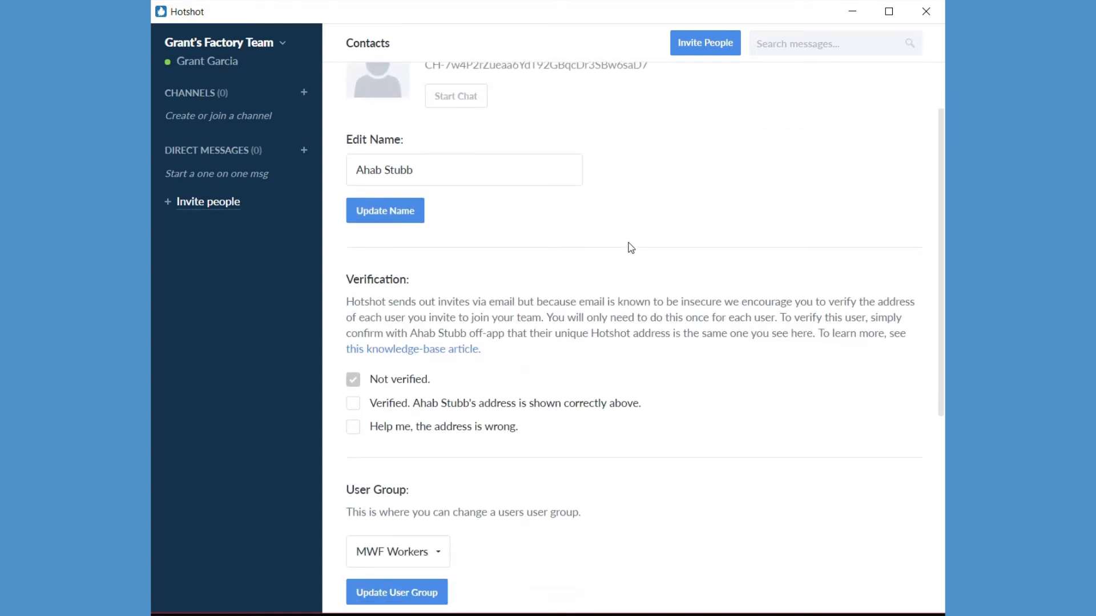
scroll(631, 248, "down", 3)
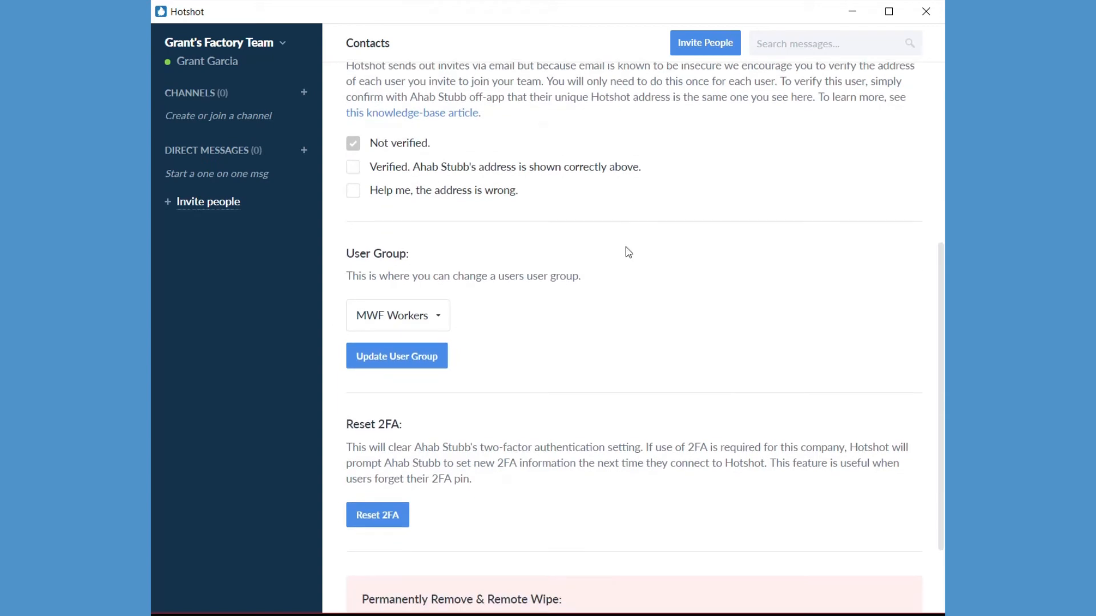
scroll(629, 251, "down", 2)
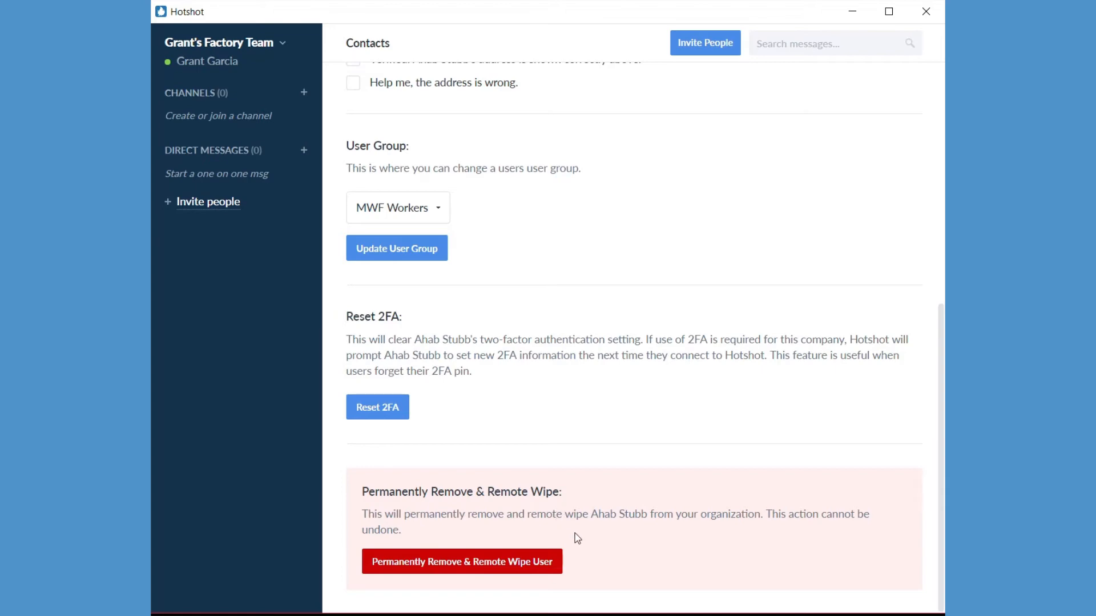
left_click(546, 561)
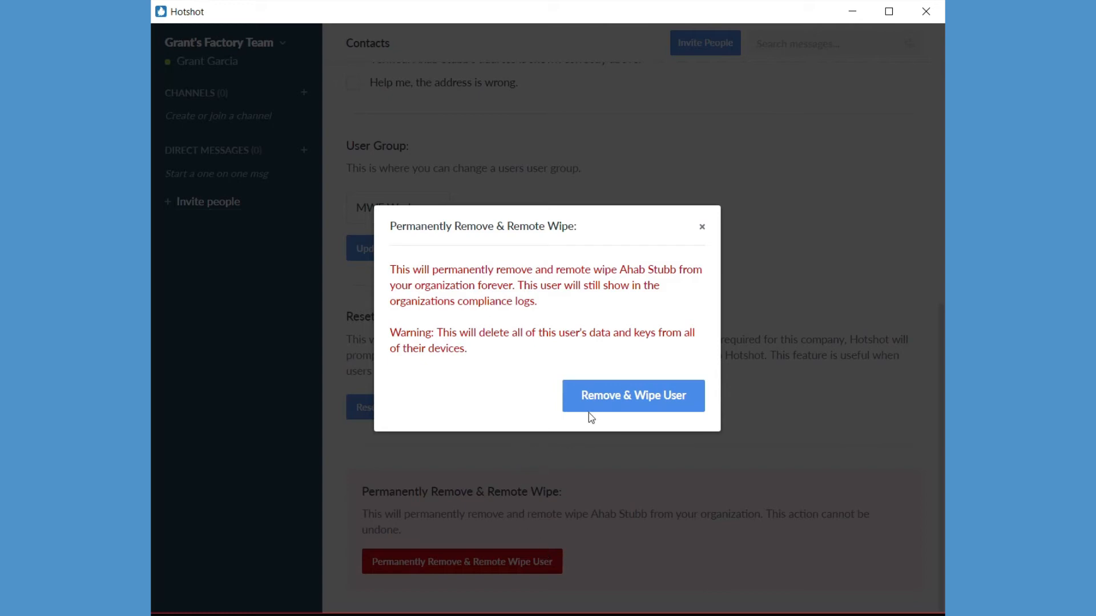
left_click(601, 405)
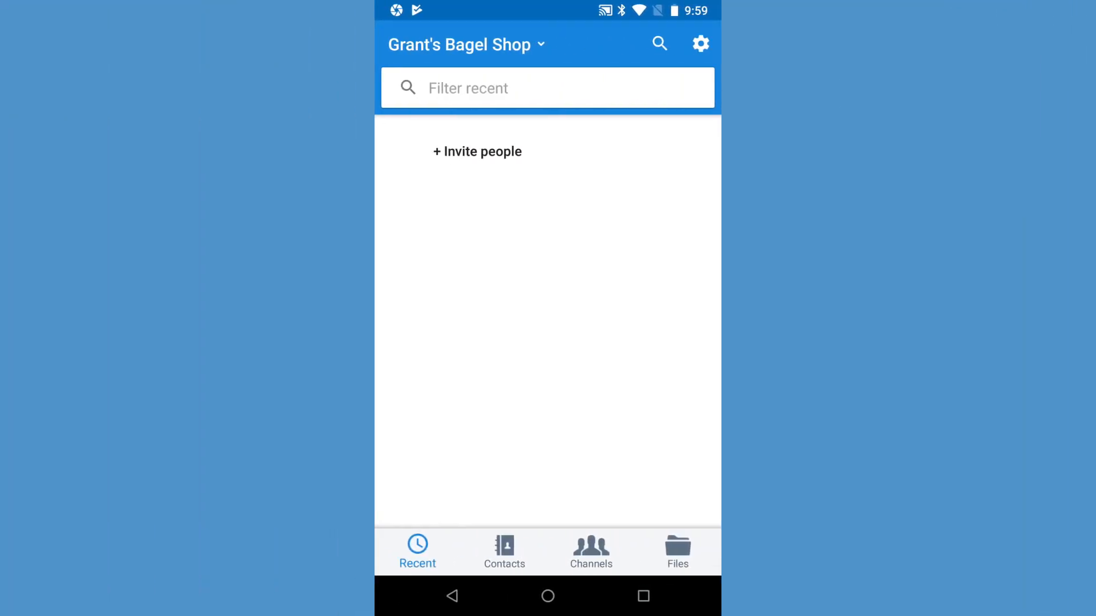
In the phone app, remove the MWF Workers contact from the organization's address book with the remote-wipe option enabled.
left_click(505, 549)
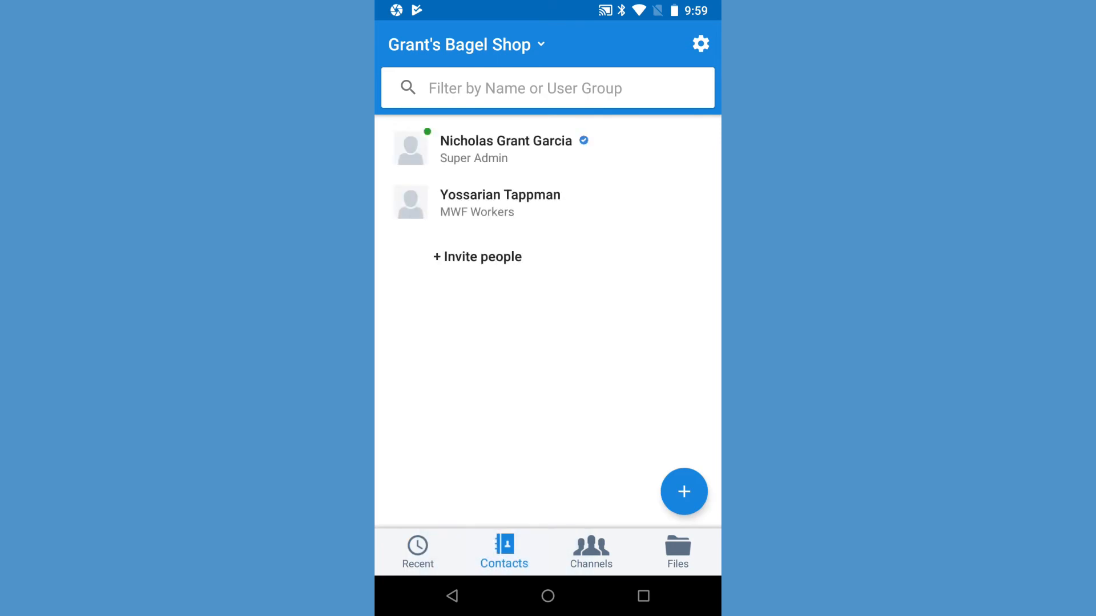
left_click(503, 203)
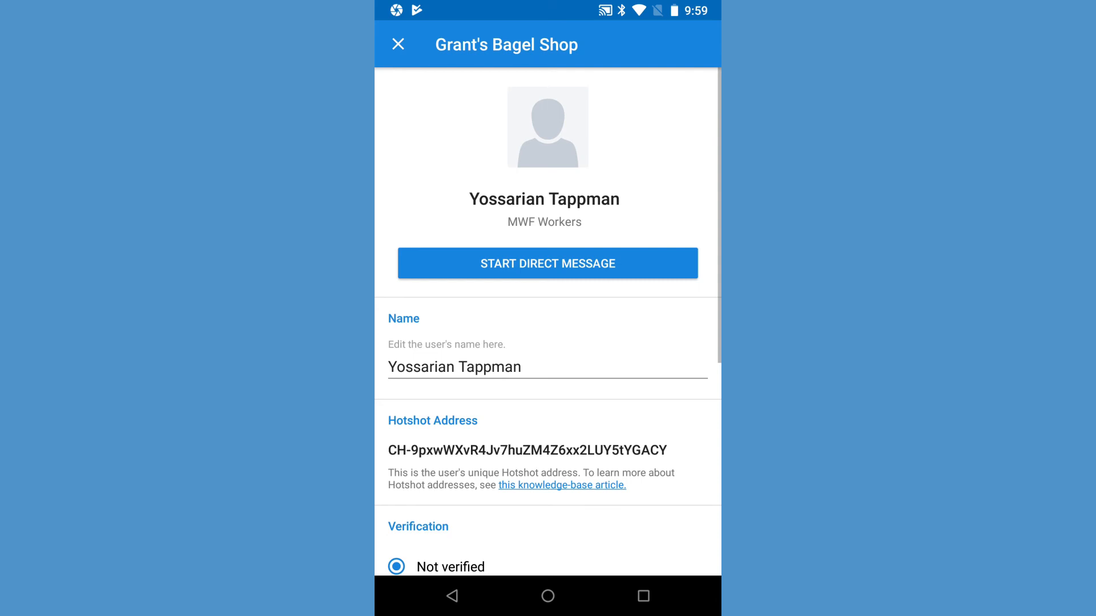
scroll(548, 322, "down", 6)
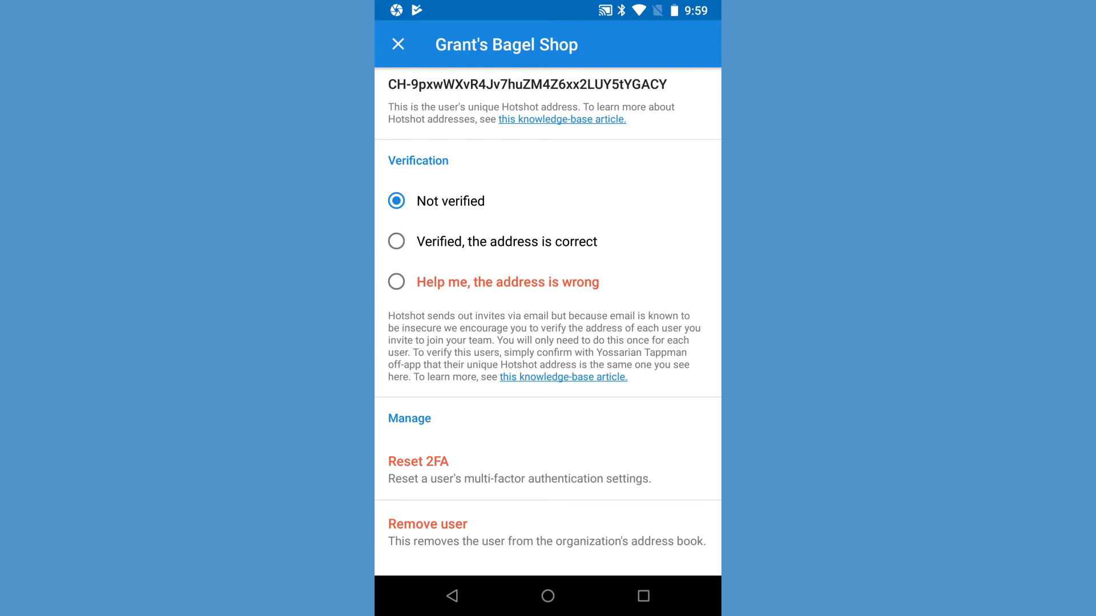
left_click(562, 532)
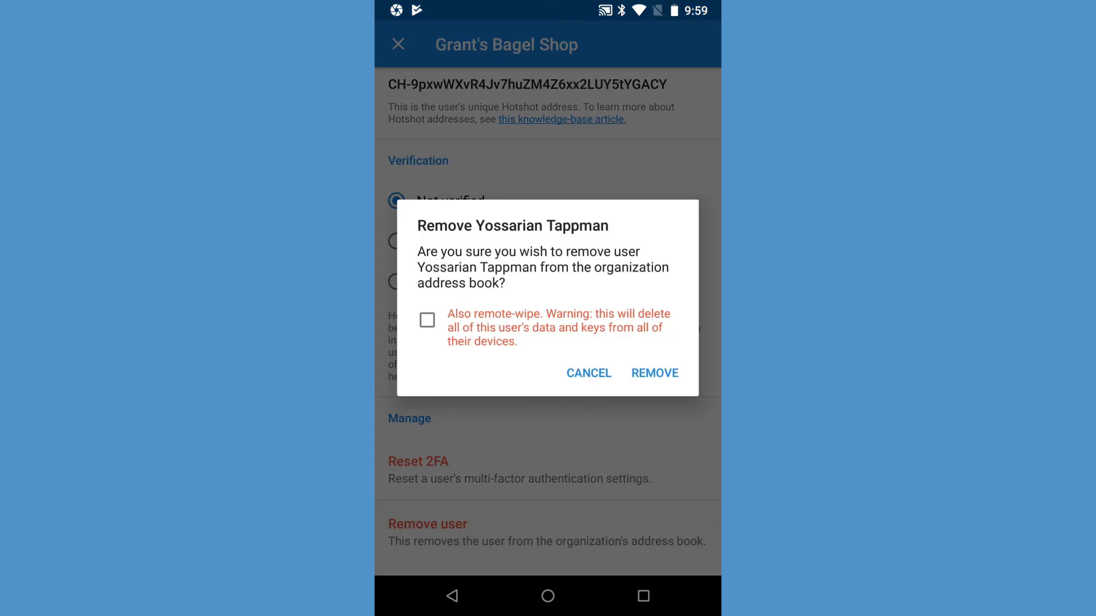
left_click(427, 320)
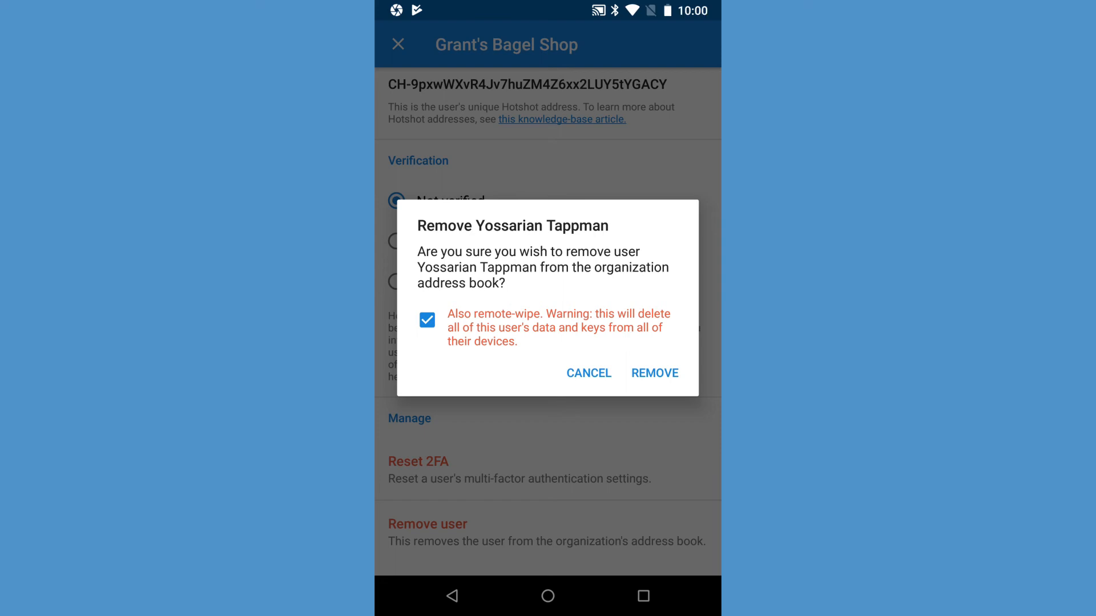
left_click(655, 373)
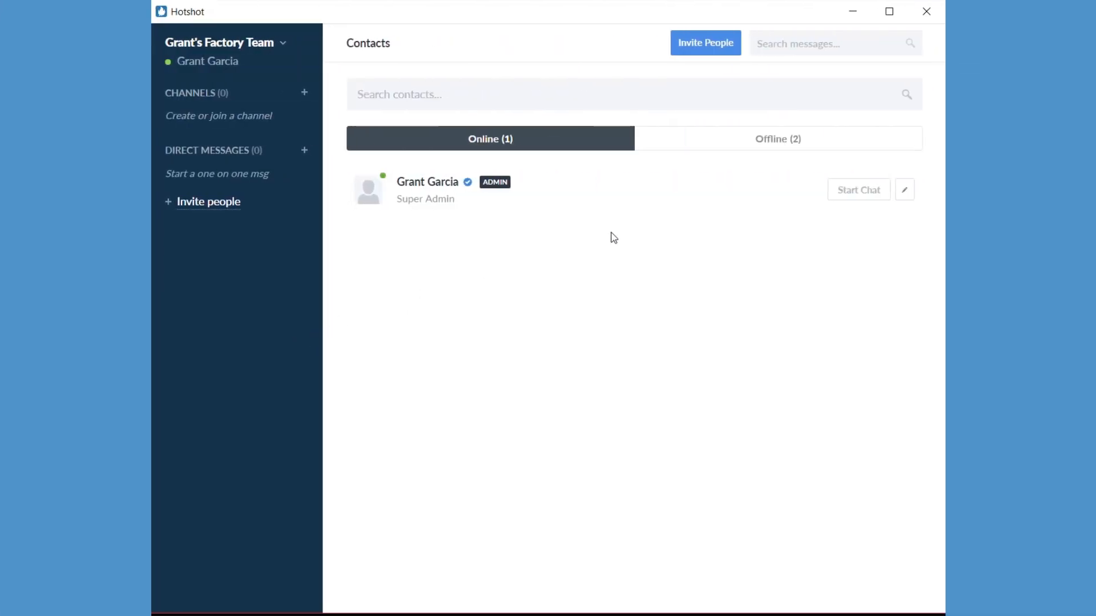
Return to the desktop client and permanently remove and remote wipe the first offline MWF Workers user.
left_click(722, 146)
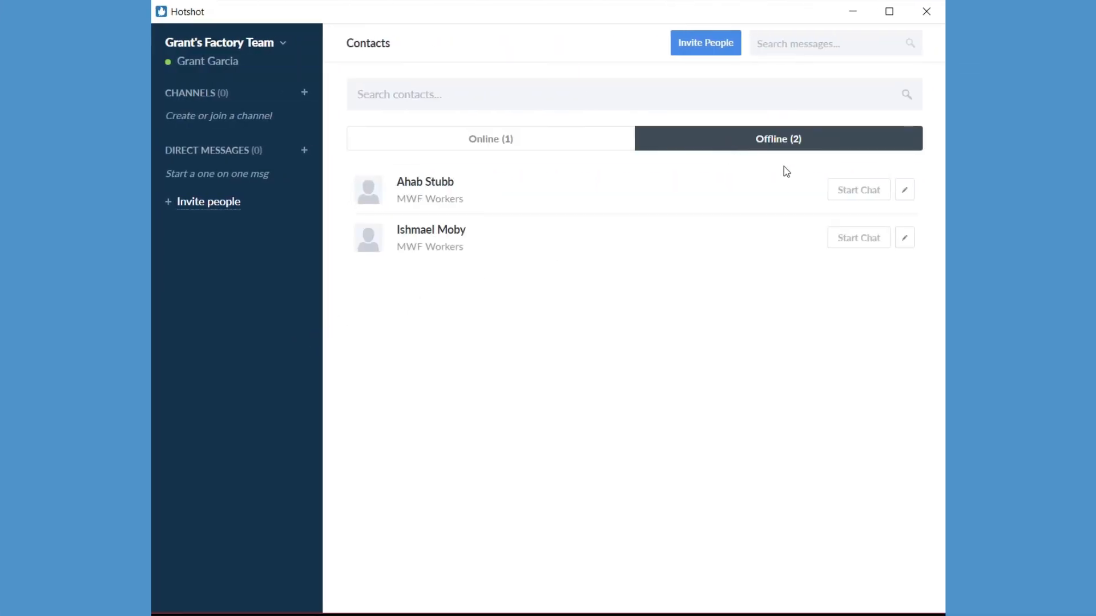
left_click(905, 190)
scroll(632, 248, "down", 2)
scroll(632, 248, "down", 5)
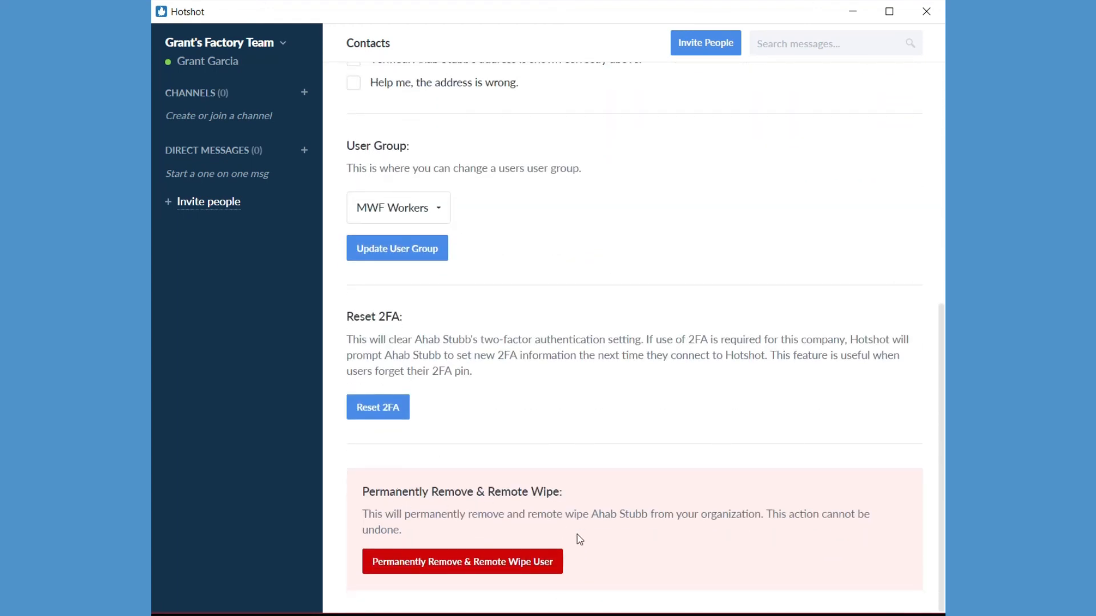
left_click(543, 555)
left_click(600, 406)
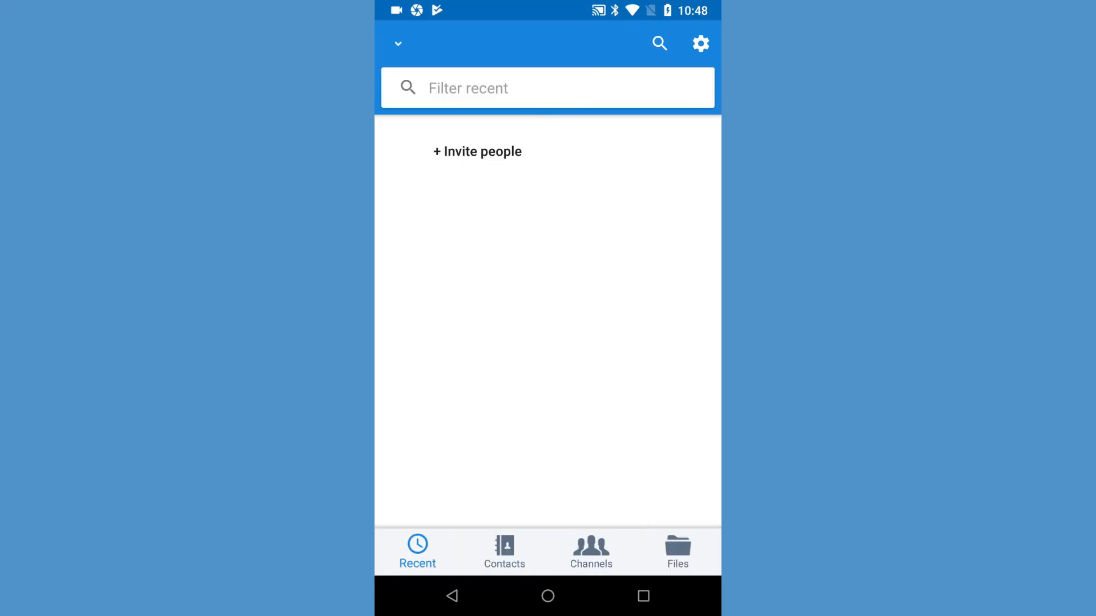
On the phone, view the company list and the screen for adding a new company, and return to the recent list.
left_click(398, 44)
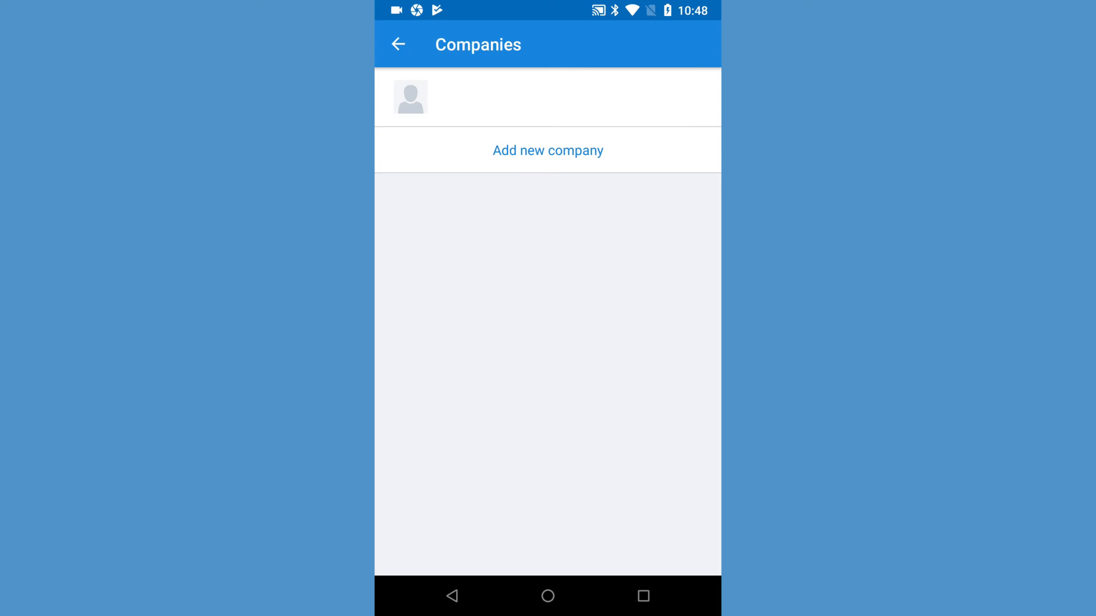
left_click(548, 151)
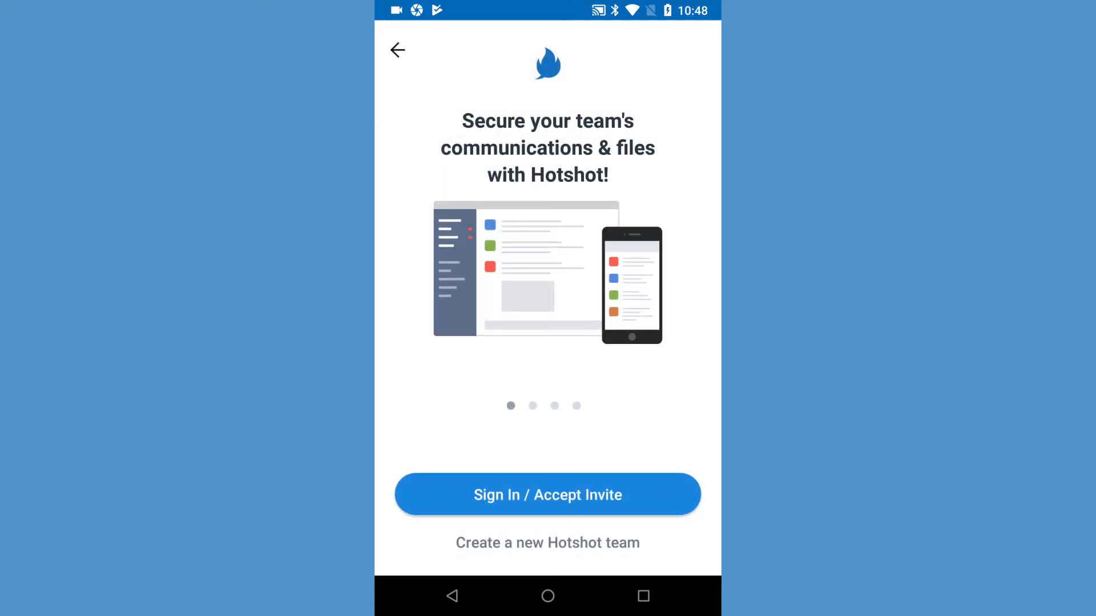
left_click(398, 50)
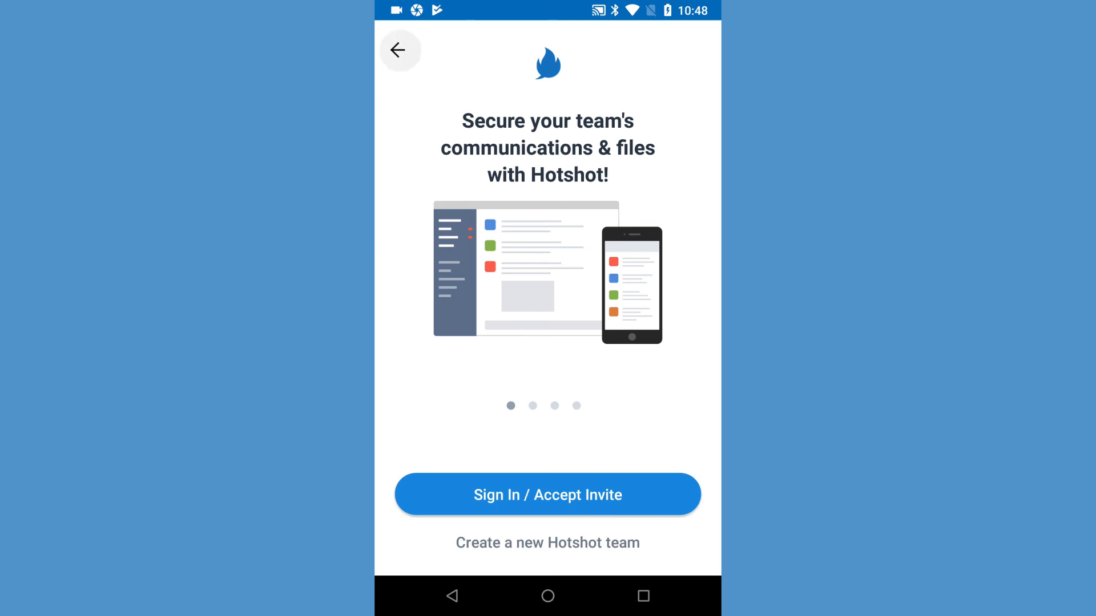
left_click(397, 44)
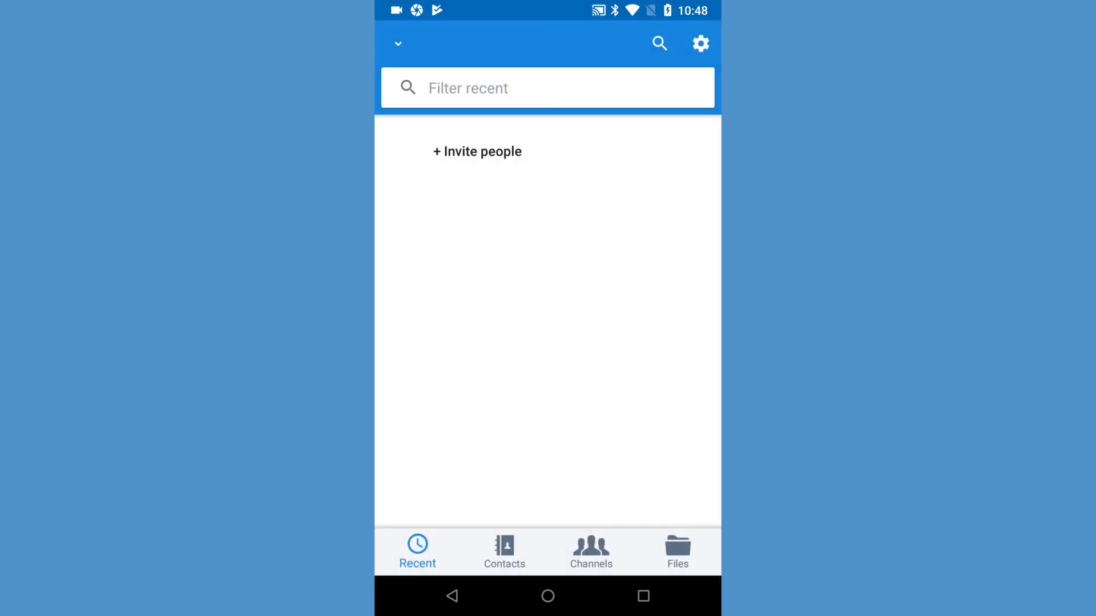